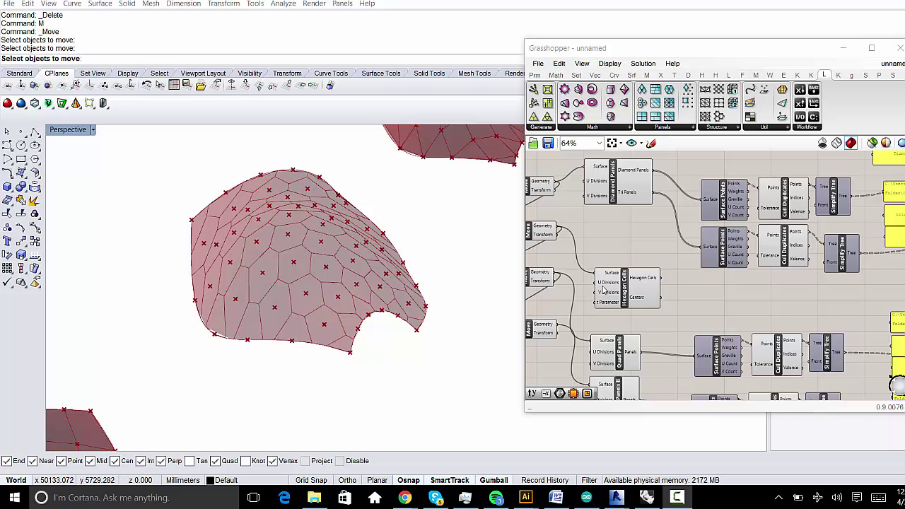
- Select the Hexagon Cells component and examine its highlighted panels across the middle of the surface and along its edges
left_click(620, 300)
right_click_drag(247, 304, 293, 318)
scroll(353, 378, "up", 8)
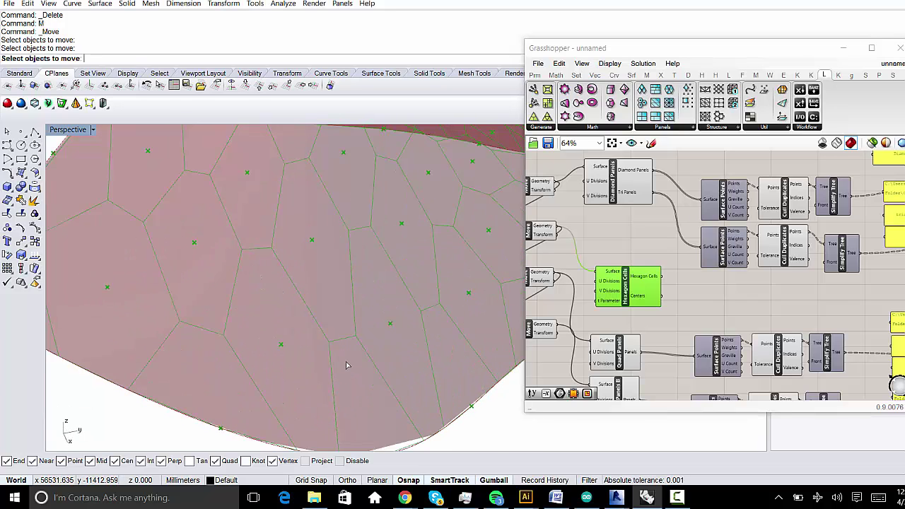
right_click_drag(269, 359, 308, 376, "shift")
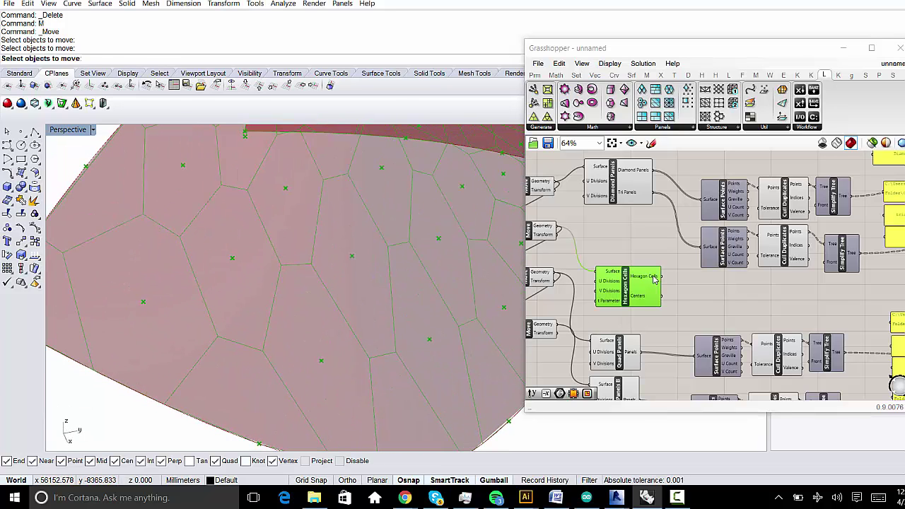
scroll(661, 255, "up", 1)
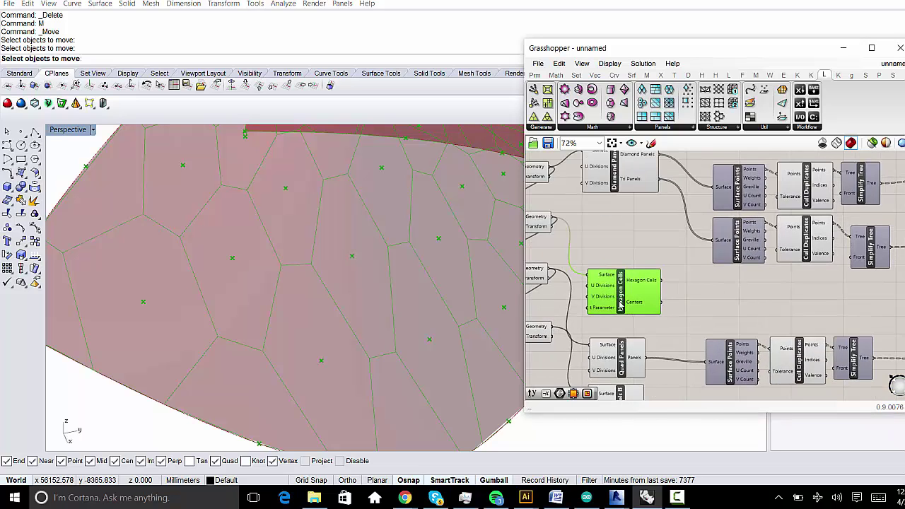
scroll(620, 304, "up", 2)
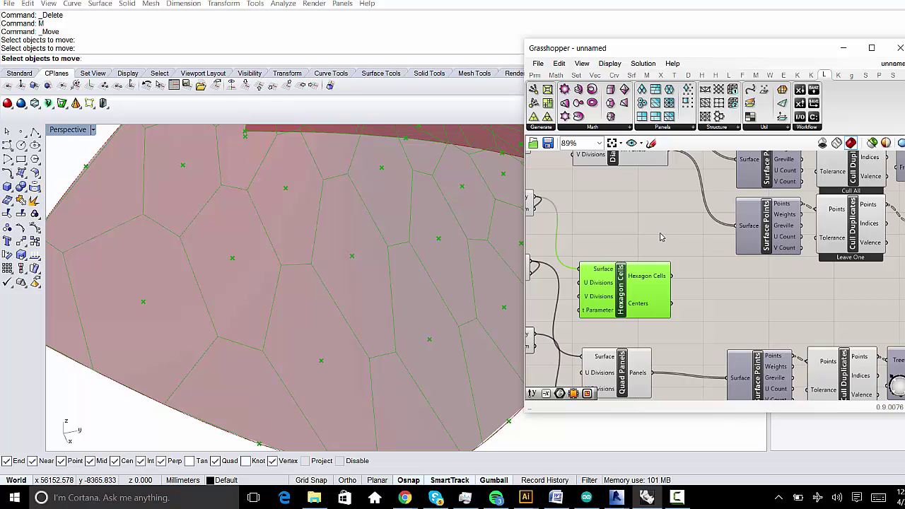
scroll(333, 253, "down", 6)
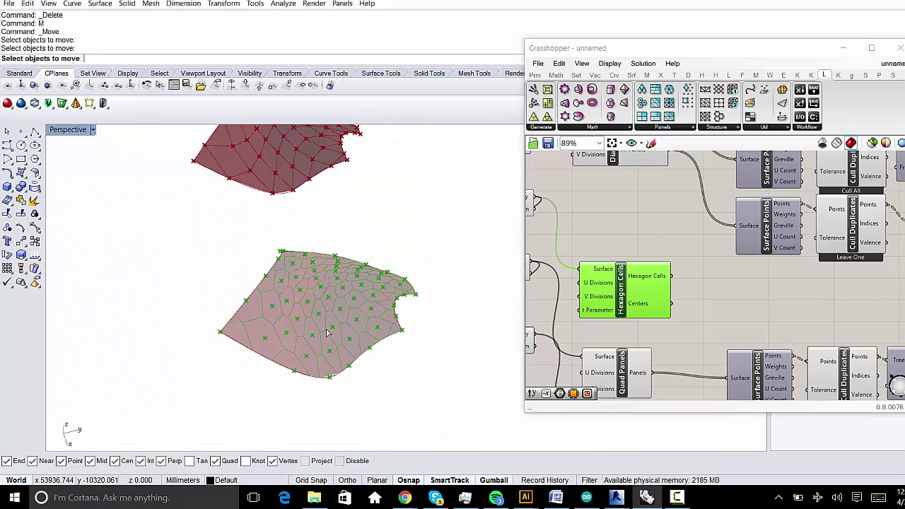
scroll(327, 333, "up", 4)
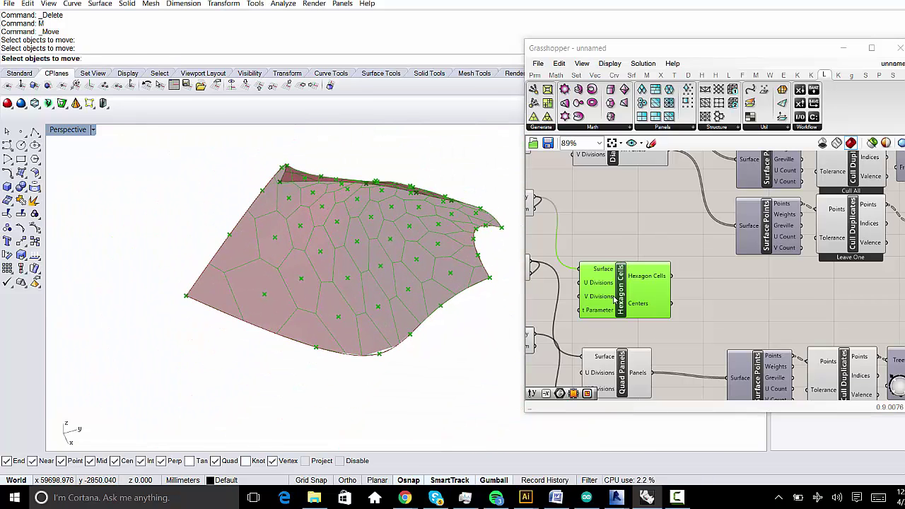
left_click_drag(615, 301, 625, 289)
scroll(339, 283, "up", 3)
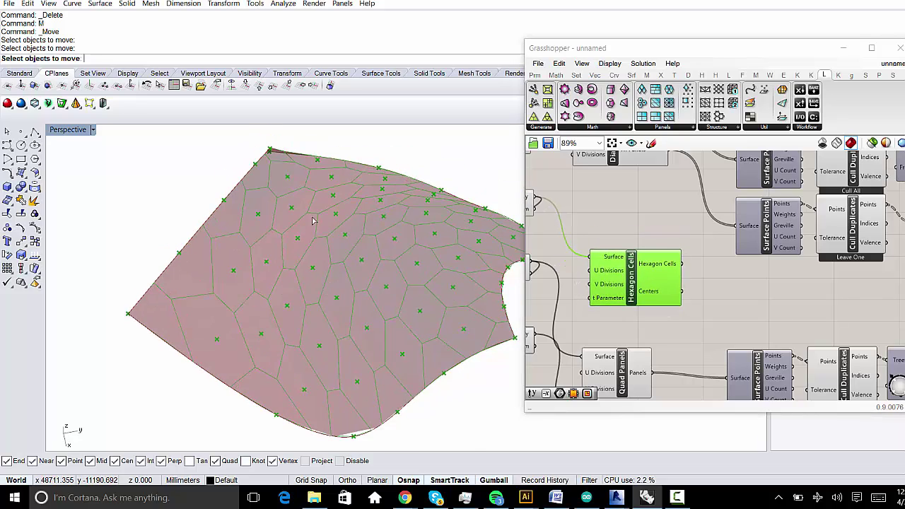
scroll(370, 287, "up", 2)
scroll(367, 297, "down", 4)
scroll(353, 346, "up", 5)
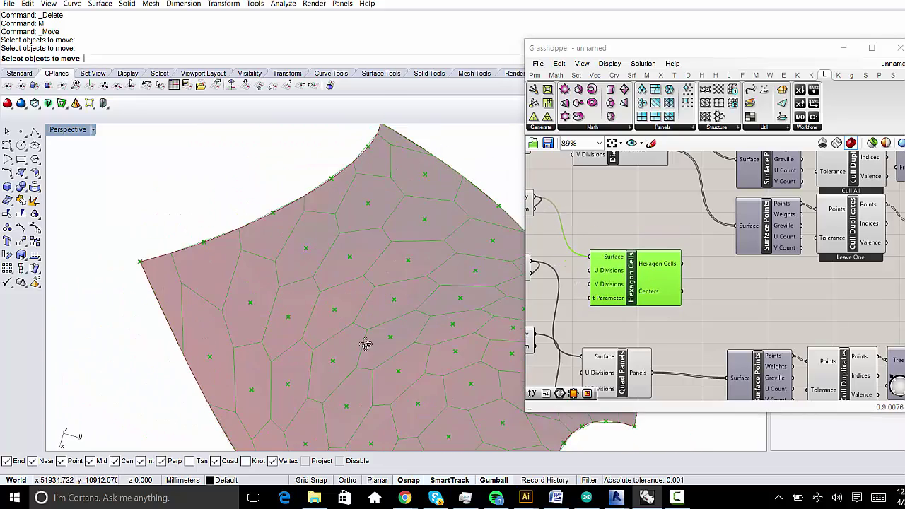
right_click_drag(353, 346, 287, 271)
scroll(388, 360, "up", 2)
right_click_drag(388, 359, 404, 371)
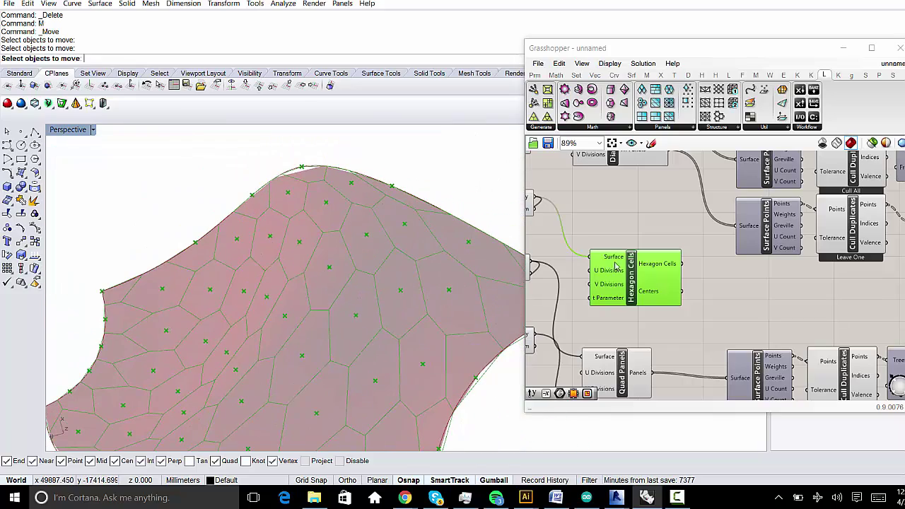
scroll(265, 281, "up", 3)
scroll(108, 290, "up", 3)
right_click_drag(185, 365, 219, 350)
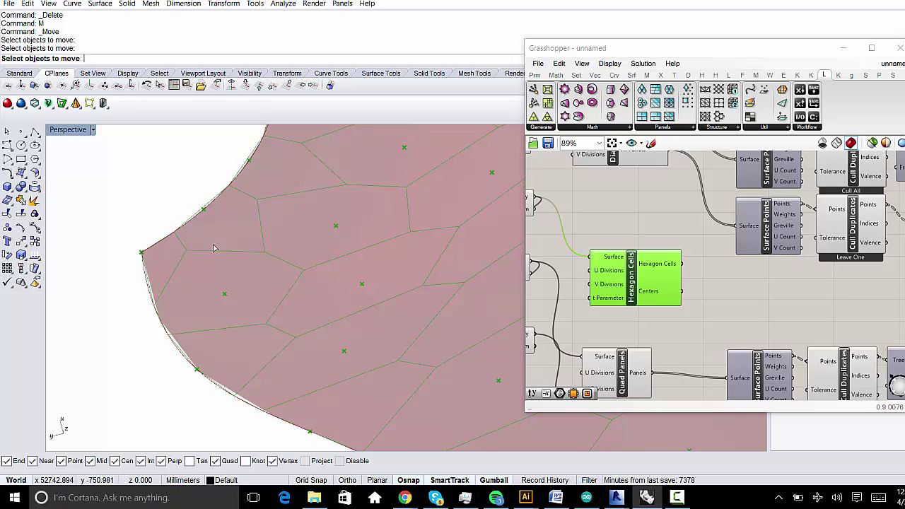
right_click_drag(199, 248, 348, 334)
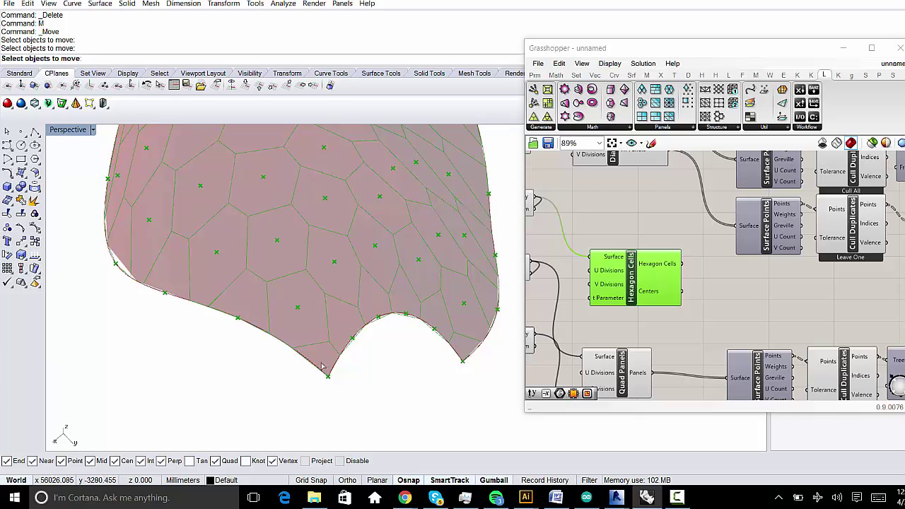
scroll(314, 296, "down", 2)
scroll(338, 283, "up", 2)
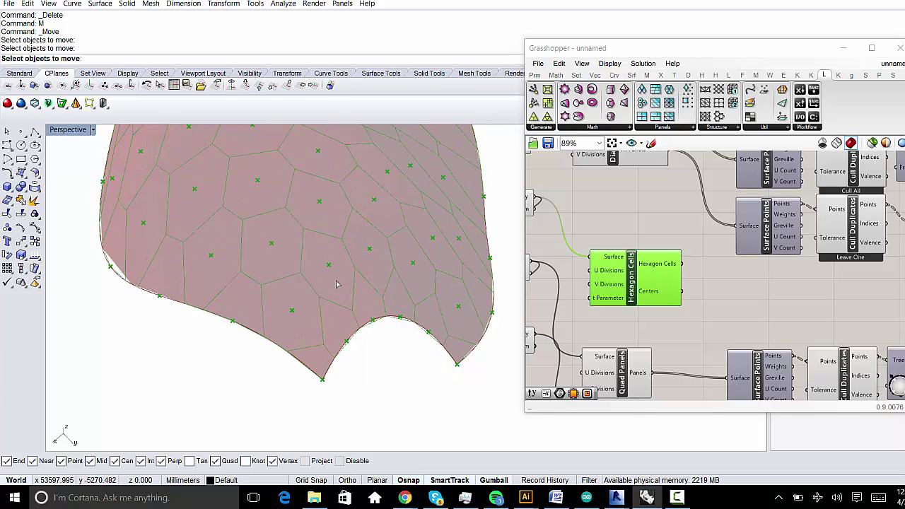
mouse_move(672, 270)
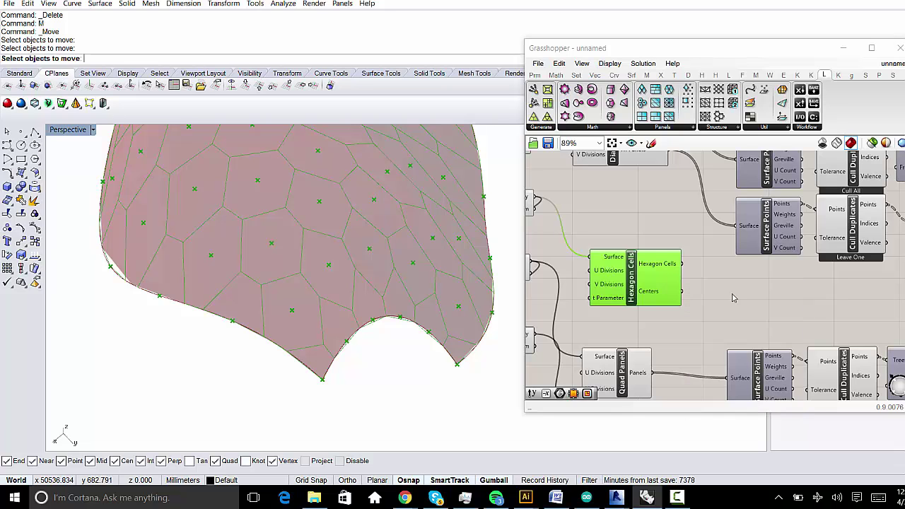
- Relocate the Hexagon Cells component and its upstream input and Move components to the empty canvas area below the other paneling branches
scroll(718, 286, "down", 5)
right_click_drag(718, 286, 674, 241)
left_click_drag(573, 209, 581, 343)
right_click_drag(559, 304, 662, 323)
left_click_drag(661, 192, 570, 201)
left_click_drag(627, 195, 642, 347)
left_click(691, 357)
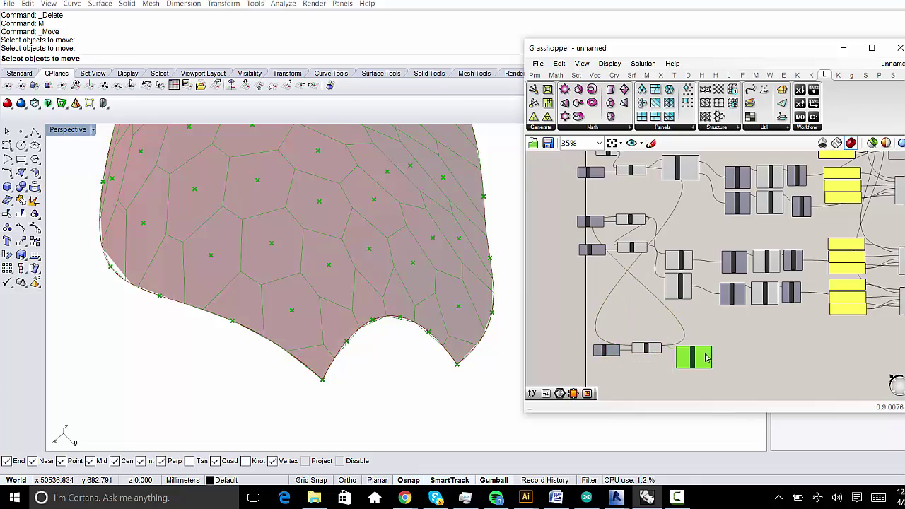
scroll(687, 358, "up", 5)
scroll(684, 283, "up", 1)
left_click_drag(669, 301, 666, 293)
right_click_drag(816, 270, 760, 296)
left_click(759, 296)
- Inspect the hexagon-paneled surface from several angles, comparing the interior cells with those along the boundary
right_click_drag(289, 237, 287, 287)
scroll(310, 260, "down", 6)
scroll(291, 290, "up", 6)
scroll(385, 307, "down", 4)
right_click_drag(361, 348, 303, 299, "shift")
scroll(365, 286, "down", 3)
scroll(367, 287, "up", 1)
scroll(368, 284, "down", 1)
right_click_drag(352, 257, 374, 282, "shift")
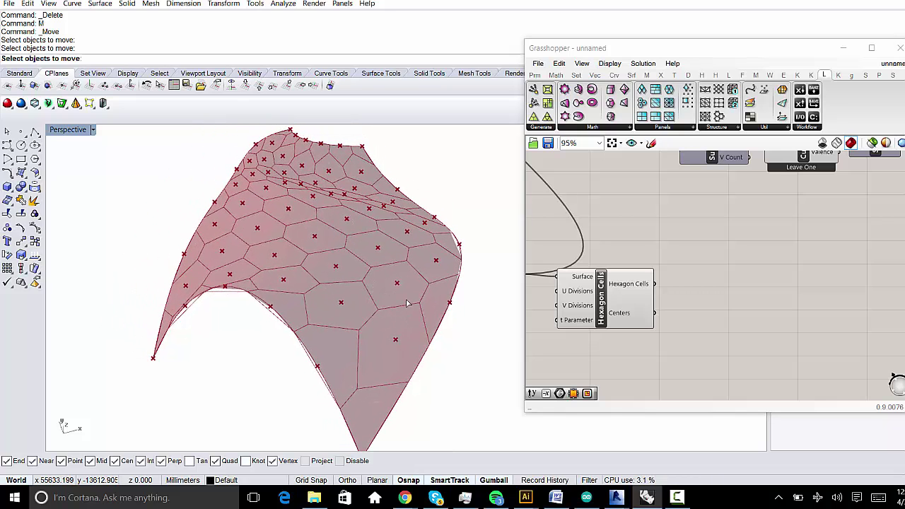
scroll(303, 258, "down", 2)
scroll(313, 257, "up", 2)
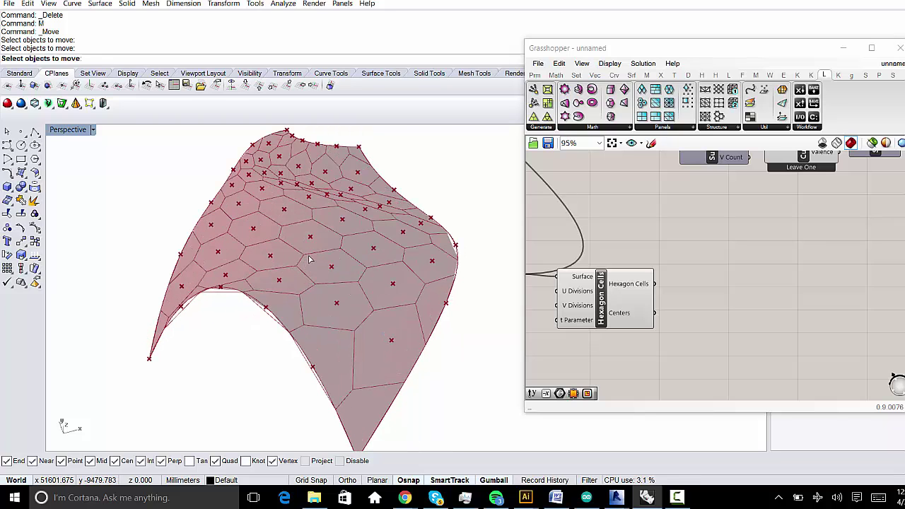
scroll(338, 382, "up", 2)
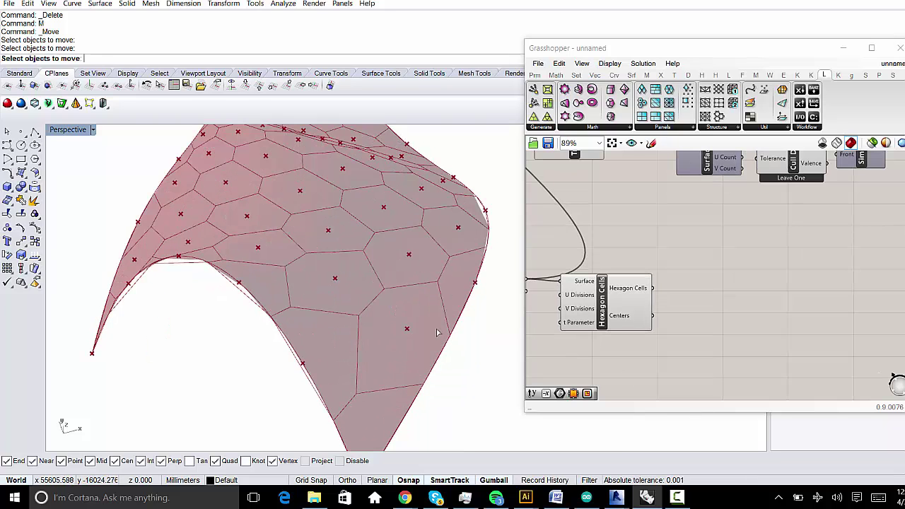
right_click_drag(437, 332, 326, 313)
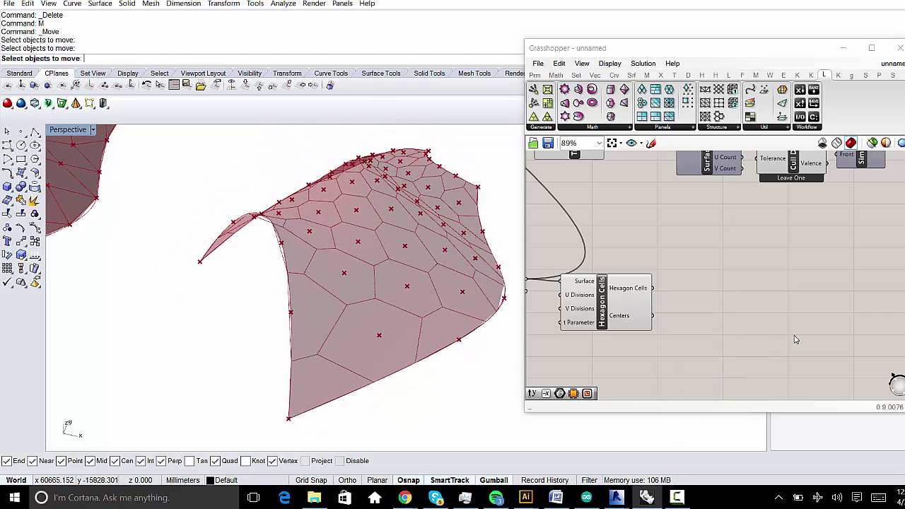
- Add an Explode curve component to the canvas beside the Hexagon Cells component and line it up with the outputs
right_click_drag(751, 277, 697, 257)
double_click(697, 256)
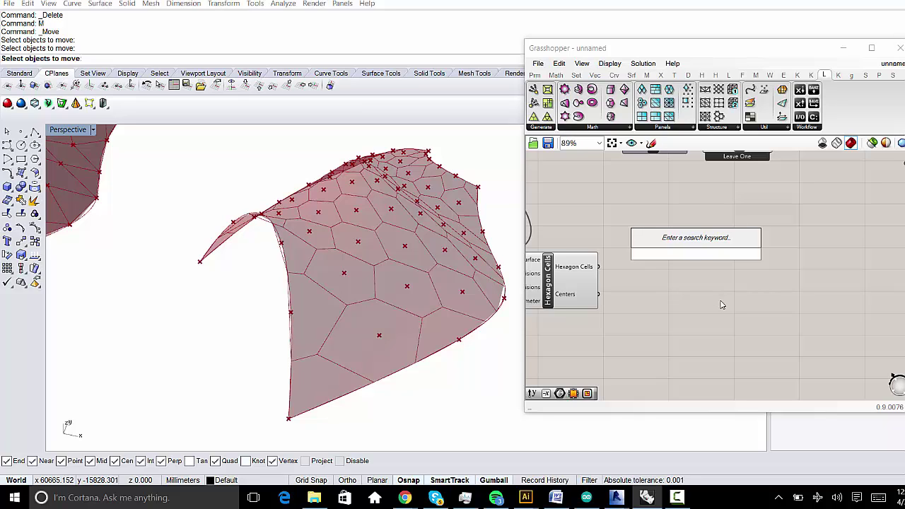
type("explode")
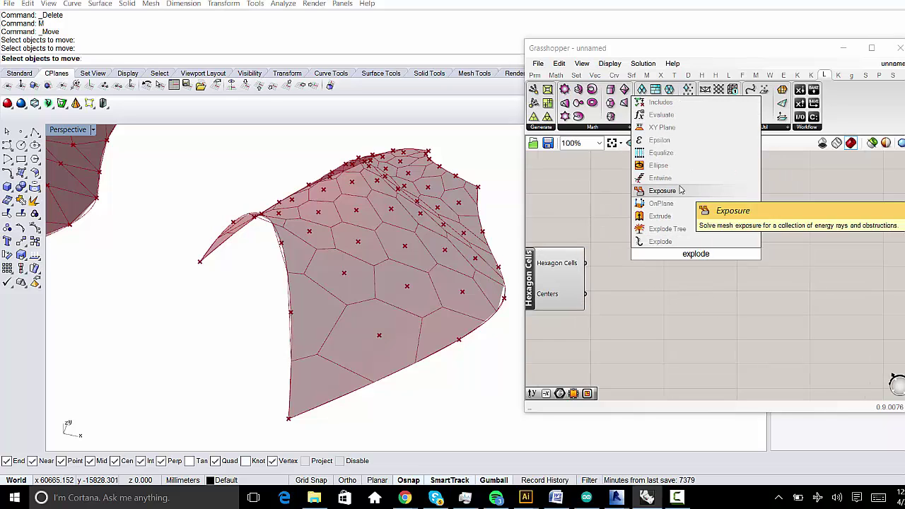
left_click(679, 241)
scroll(658, 255, "up", 1)
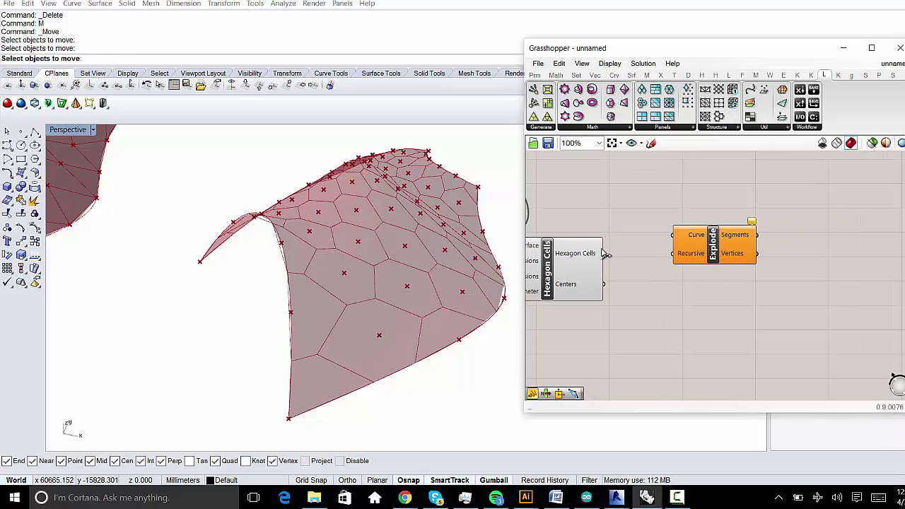
right_click_drag(609, 259, 651, 249)
left_click_drag(743, 224, 730, 248)
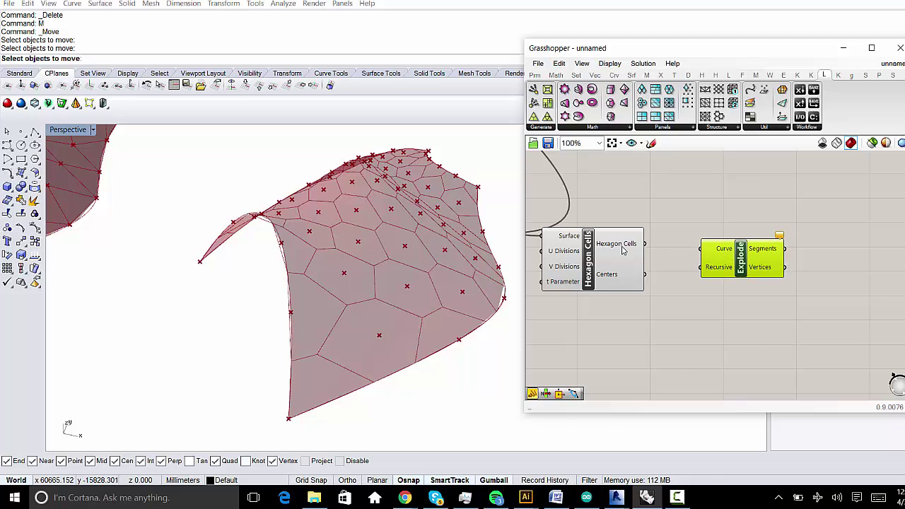
- Connect the Hexagon Cells output to the Curve input of the Explode component
mouse_move(622, 250)
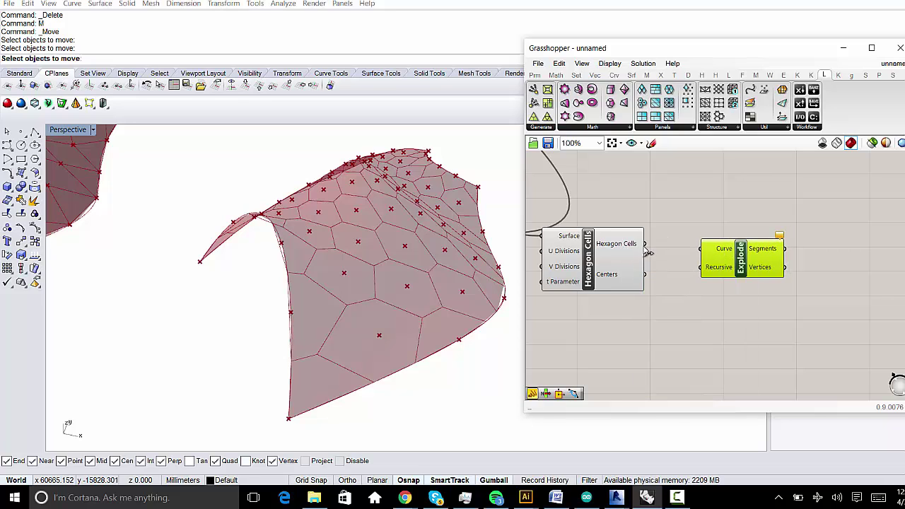
left_click_drag(643, 243, 700, 248)
right_click_drag(791, 304, 727, 297)
left_click(728, 297)
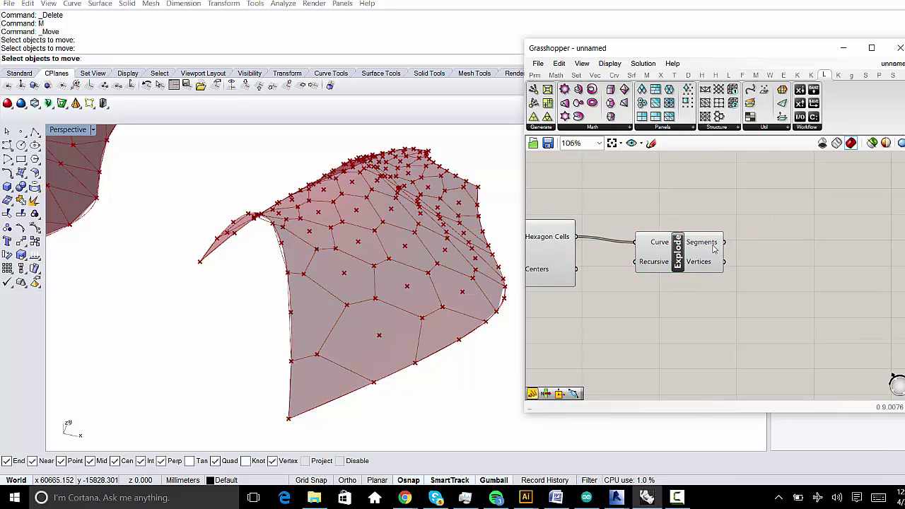
- Shift the Explode component lower on the canvas and check the list structure of its Segments output
mouse_move(713, 243)
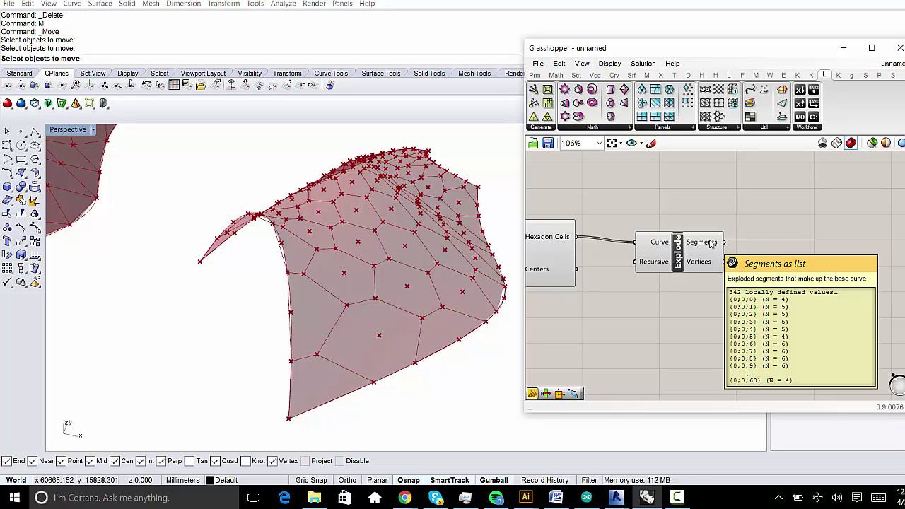
left_click_drag(691, 263, 671, 308)
right_click_drag(671, 309, 647, 292)
left_click(758, 261)
right_click_drag(751, 302, 717, 283)
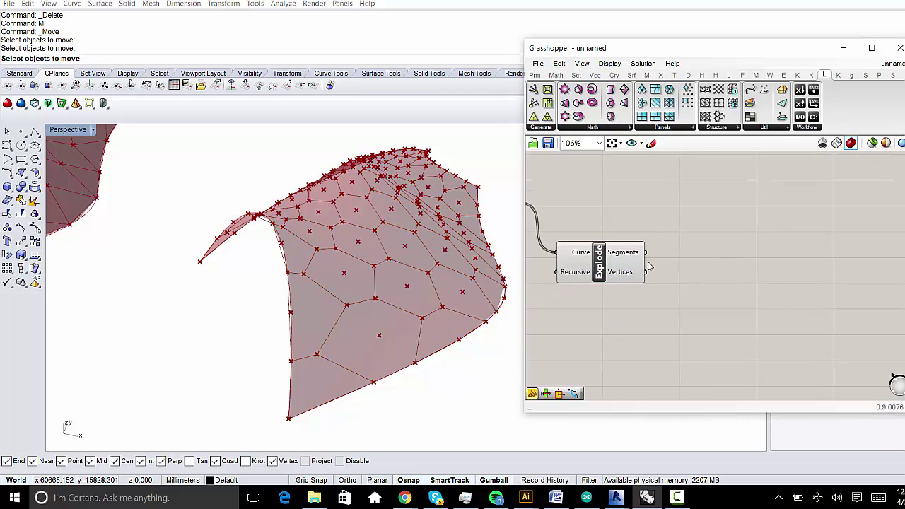
mouse_move(626, 260)
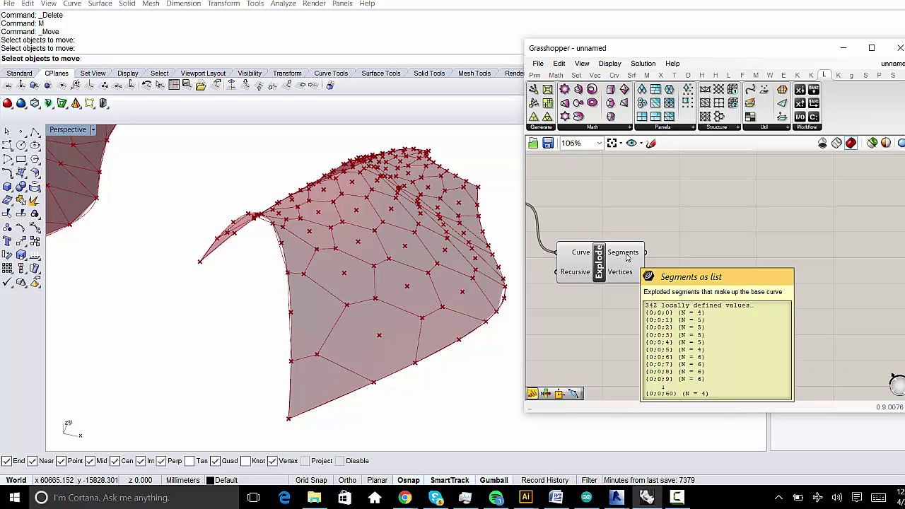
- Add an Equality component and place it beyond the Explode component, leaving a gap between the two
right_click_drag(784, 294, 765, 286)
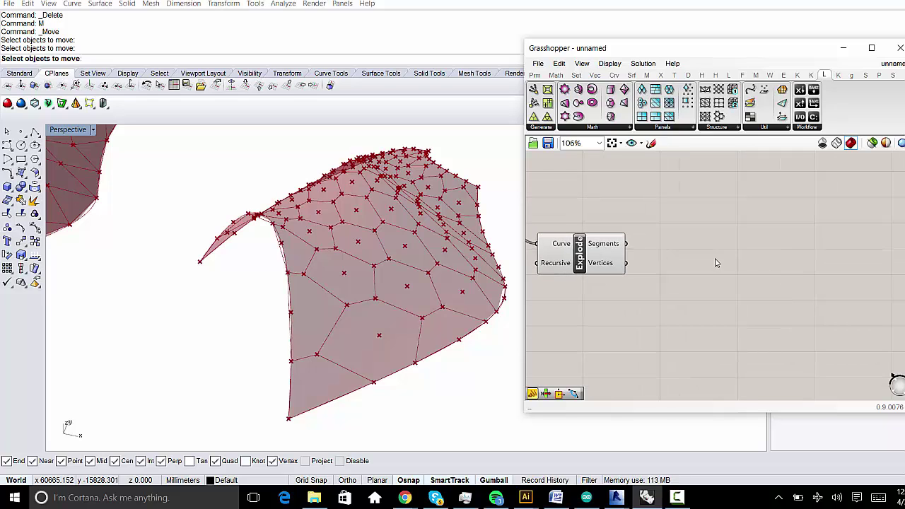
double_click(722, 258)
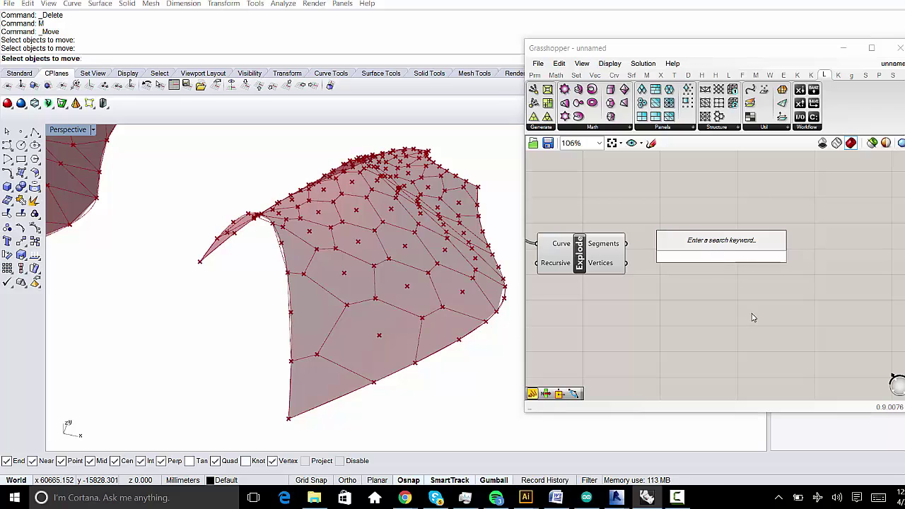
type("equals")
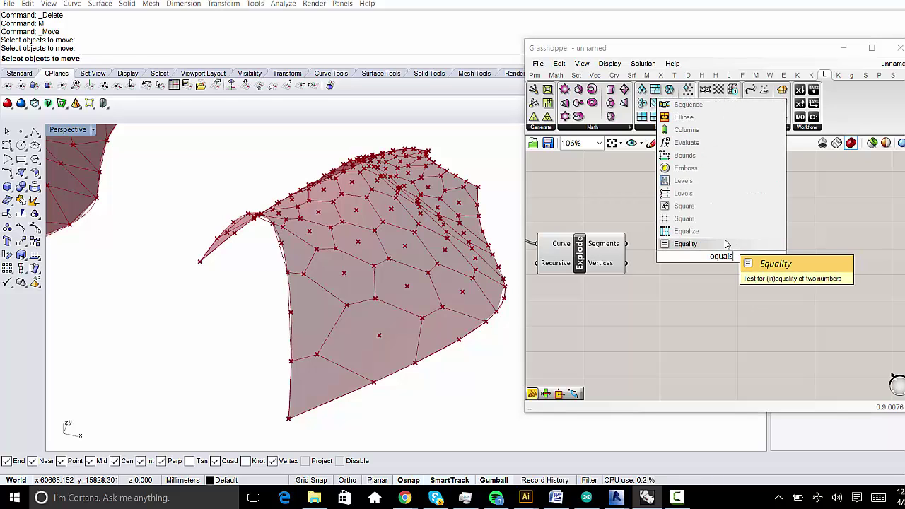
left_click(727, 244)
left_click_drag(727, 262, 766, 277)
right_click_drag(728, 323, 780, 293)
left_click(722, 248)
left_click_drag(803, 254, 832, 256)
right_click_drag(849, 242, 791, 263)
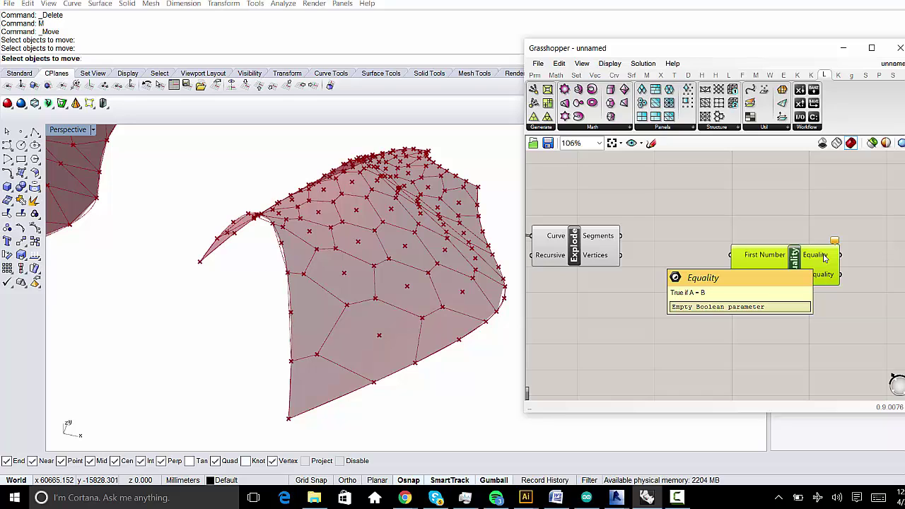
left_click_drag(824, 258, 859, 289)
- Add a List Length component between Explode and Equality and connect the Segments output to its List input
double_click(741, 252)
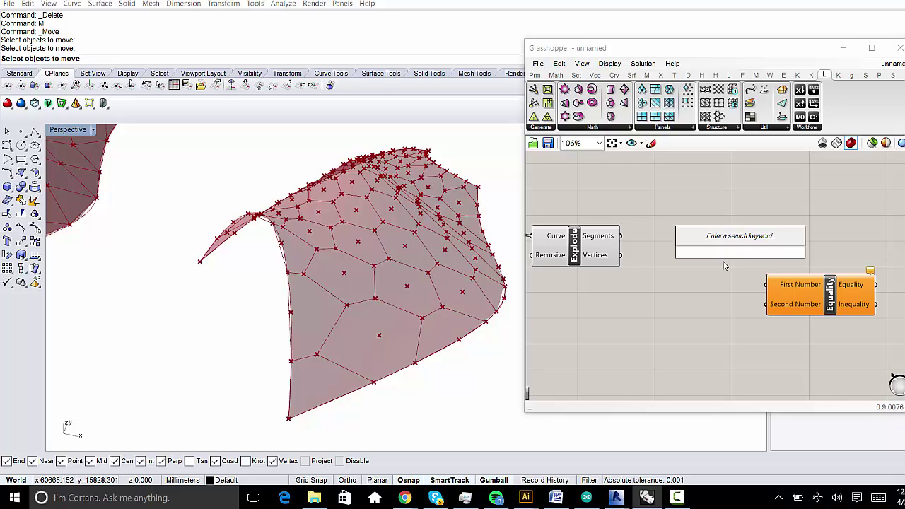
type("list le")
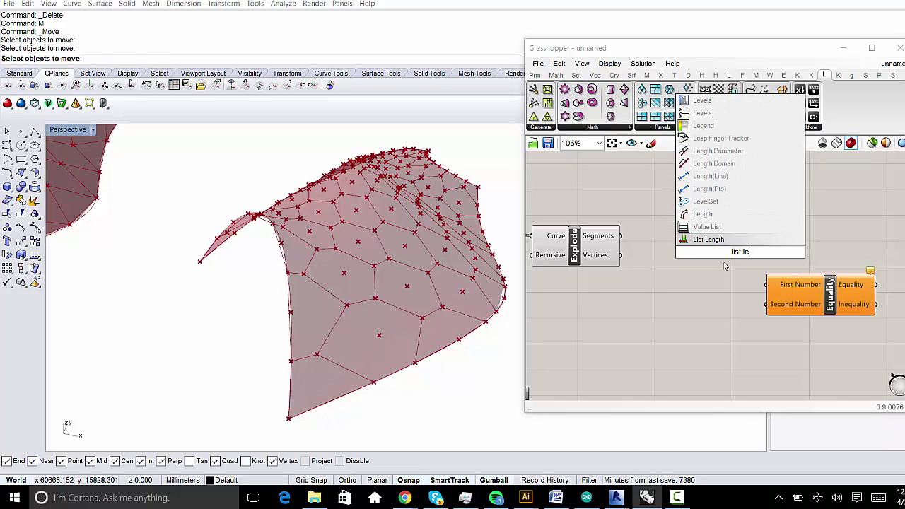
left_click(714, 242)
left_click_drag(714, 243, 681, 238)
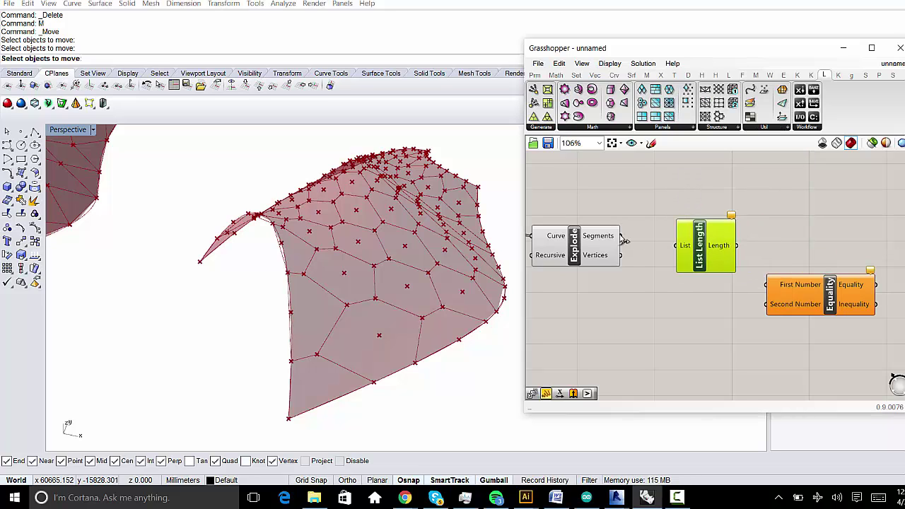
left_click_drag(621, 236, 678, 246)
mouse_move(601, 239)
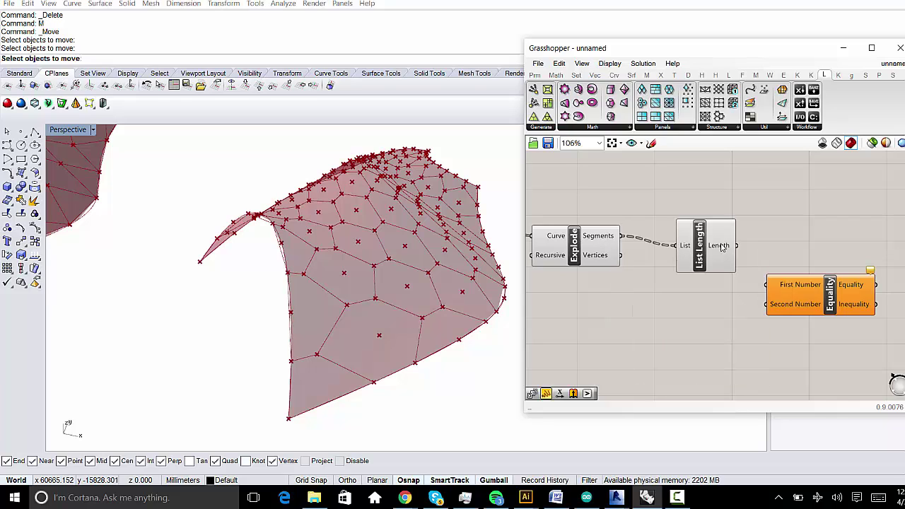
- Shift List Length closer to Explode, add a Panel above Equality and connect the Length output to it
left_click_drag(716, 255, 700, 254)
double_click(805, 225)
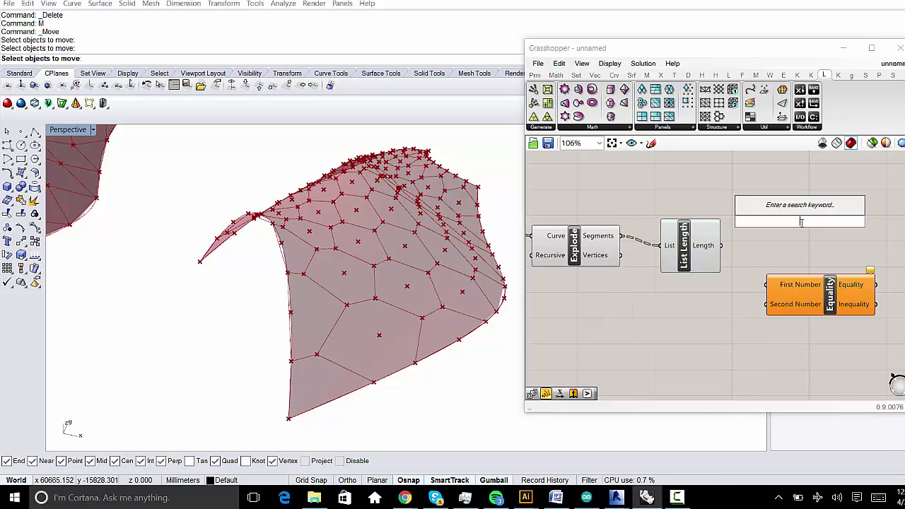
type("panel")
key("Return")
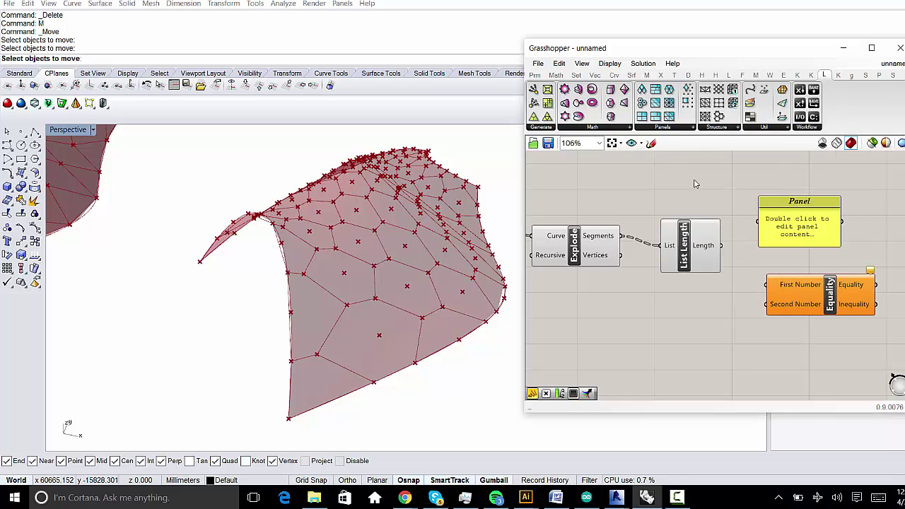
left_click_drag(756, 227, 722, 246)
- Enlarge the Panel and compare its list lengths with the branch structure of the Segments output
right_click_drag(815, 281, 698, 212)
left_click_drag(720, 177, 877, 392)
right_click_drag(683, 214, 705, 307)
right_click_drag(673, 239, 738, 240)
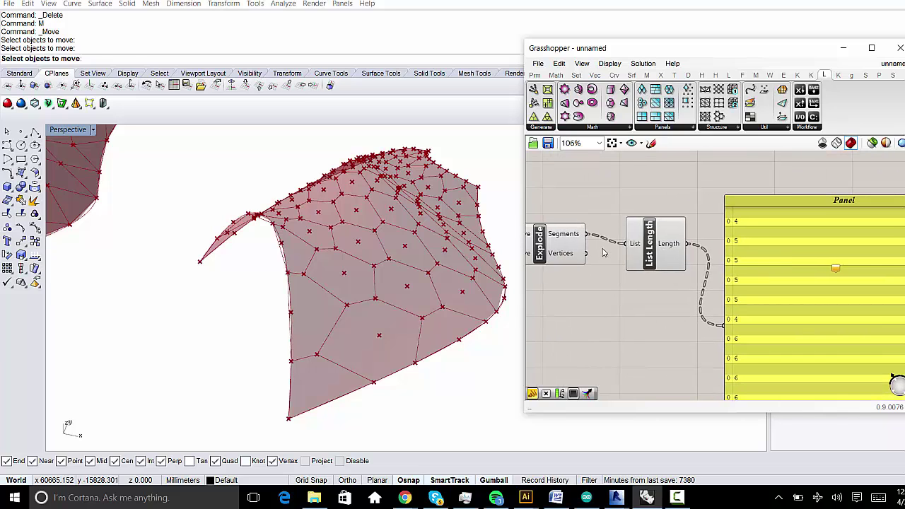
mouse_move(575, 238)
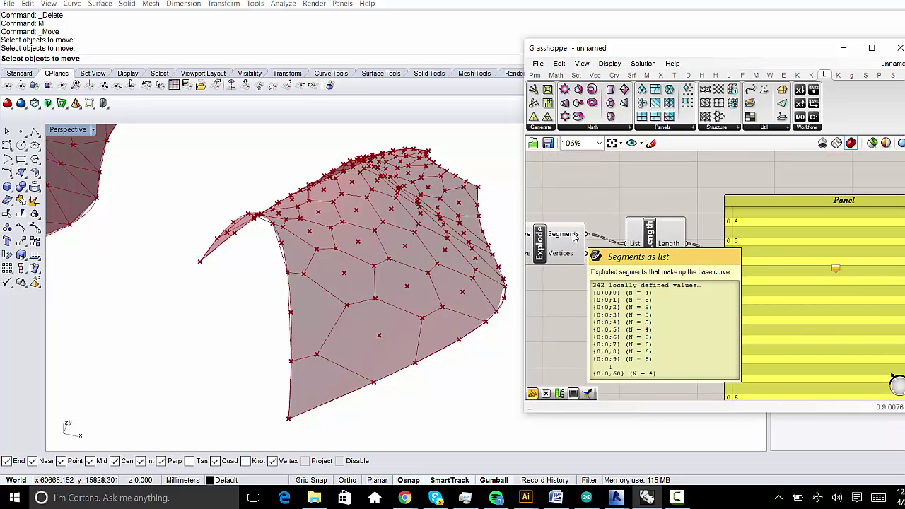
right_click_drag(735, 237, 684, 196)
right_click_drag(709, 309, 709, 255)
scroll(683, 247, "up", 1)
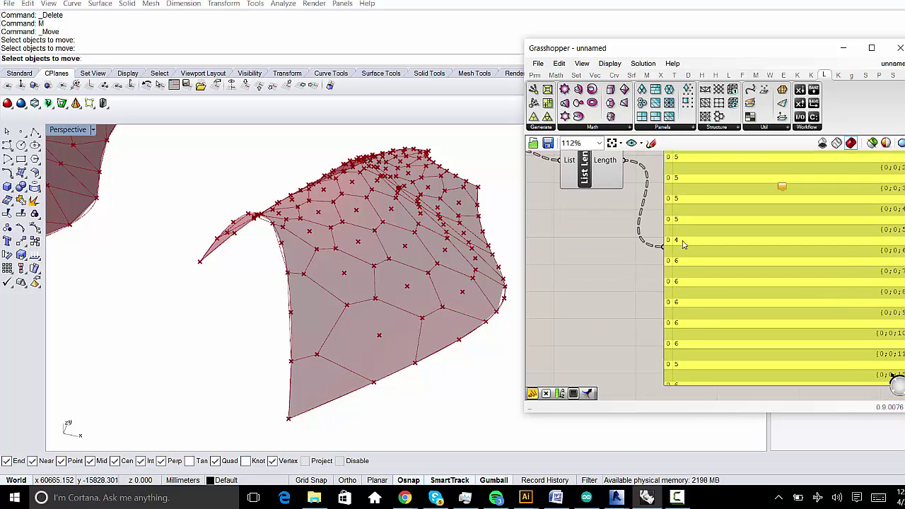
- Delete the Panel and connect the Length output to the First Number input of Equality
right_click_drag(739, 300, 714, 351)
left_click(726, 310)
key("Delete")
scroll(720, 308, "up", 1)
right_click_drag(664, 272, 746, 315)
left_click_drag(677, 251, 728, 296)
left_click_drag(772, 312, 783, 277)
scroll(609, 211, "down", 4)
right_click_drag(610, 211, 709, 226)
right_click_drag(686, 318, 709, 299)
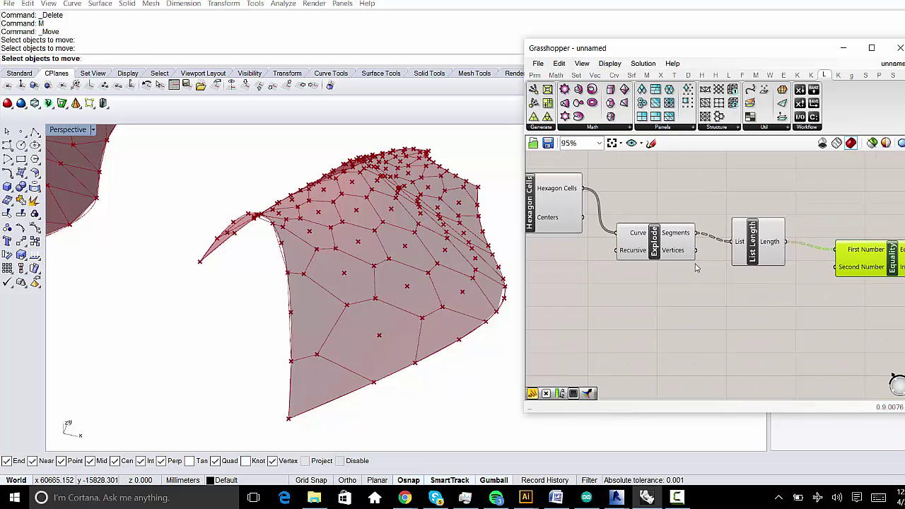
double_click(712, 304)
double_click(713, 304)
type("panel")
key("Return")
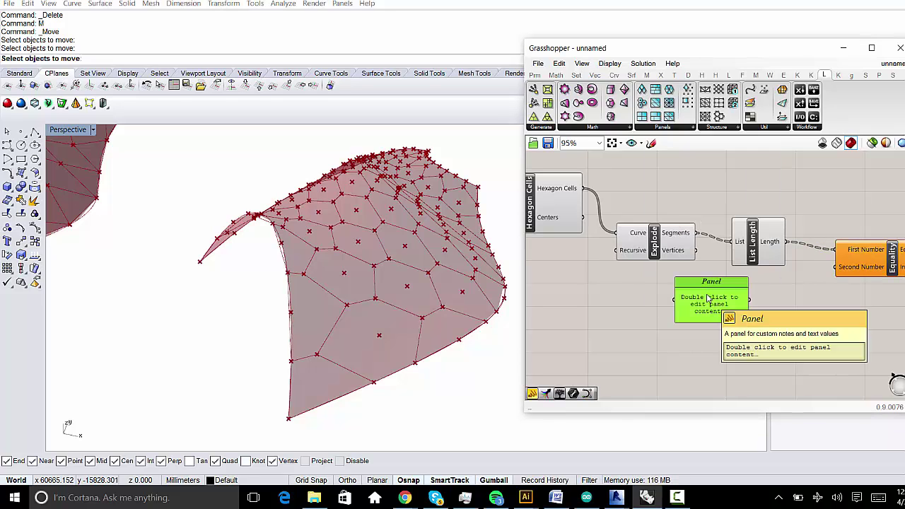
key("Delete")
- Add a number slider below Explode with a range of 4 to 6 and a value of 5
double_click(707, 297)
type("4")
key("Return")
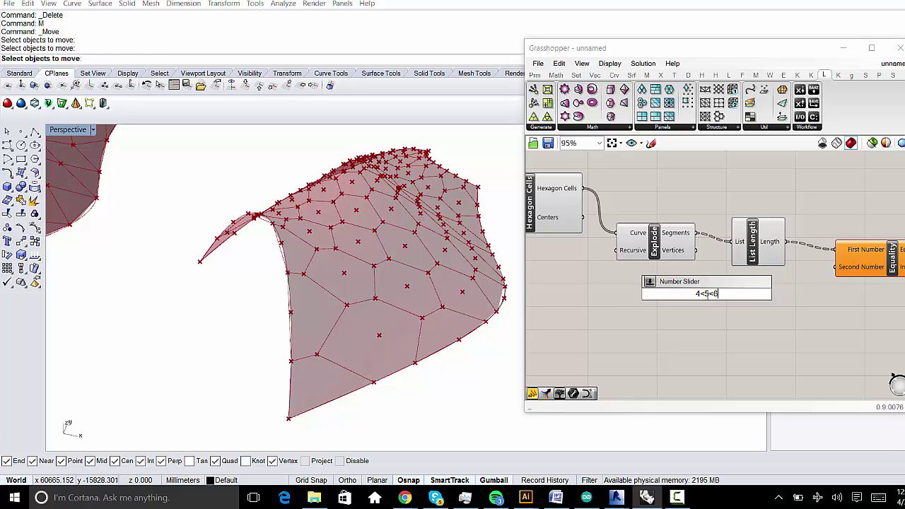
key("Return")
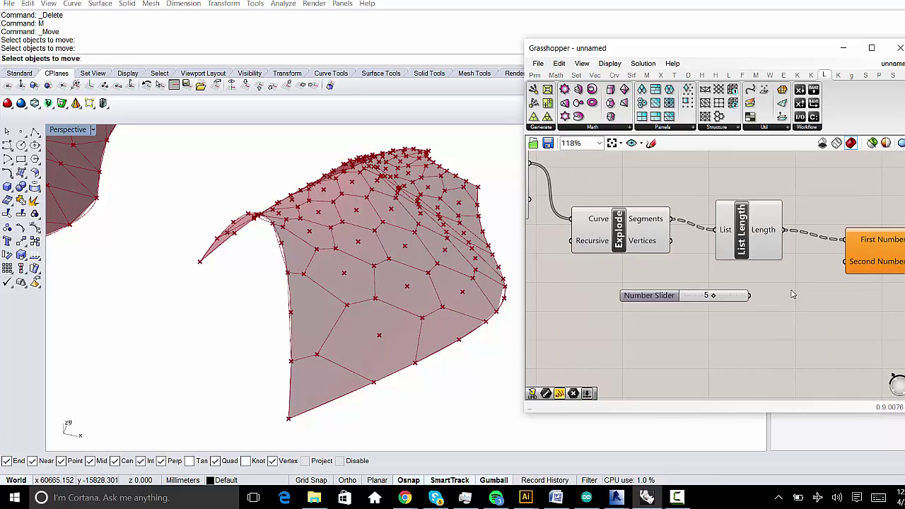
- Set the number slider to 4, connect it to Equality's Second Number input and place it closer to Equality
right_click_drag(783, 288, 744, 294)
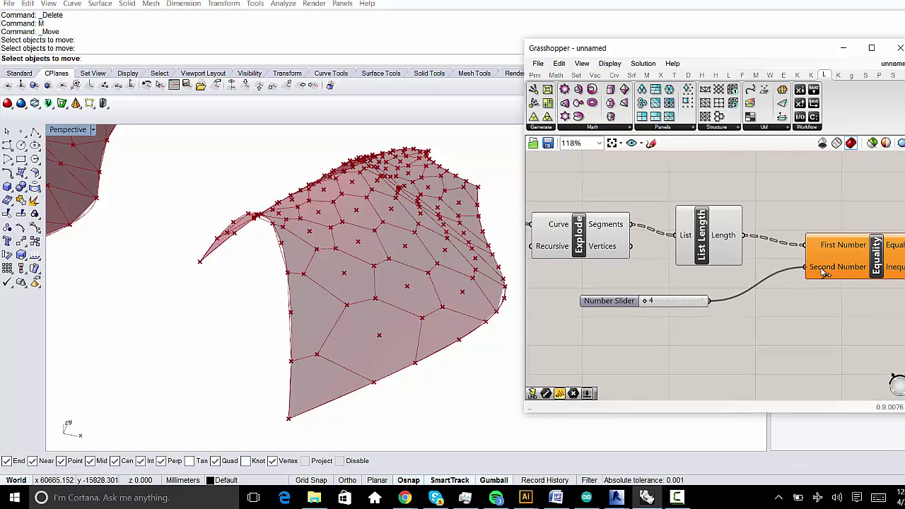
mouse_move(808, 273)
left_mouse_down()
mouse_move(770, 280)
mouse_move(804, 276)
left_mouse_up()
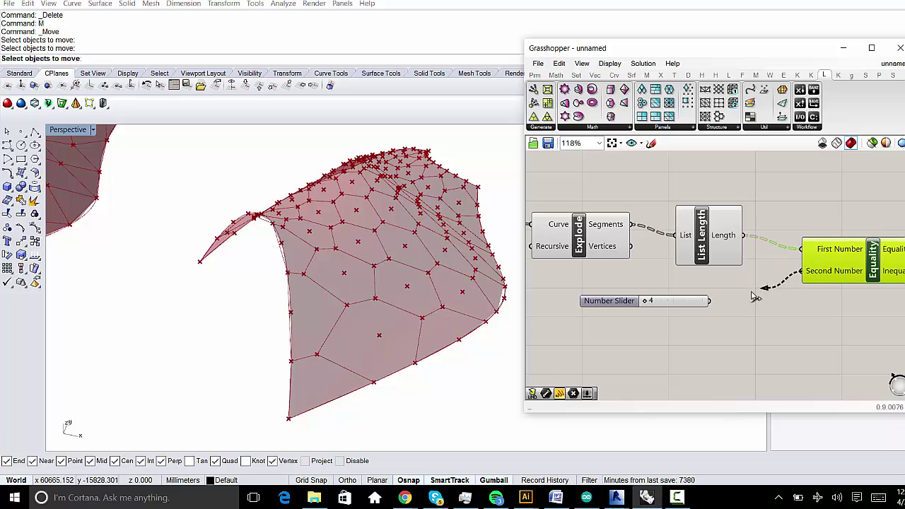
left_click_drag(697, 302, 736, 286)
left_click(792, 309)
right_click_drag(824, 309, 729, 325)
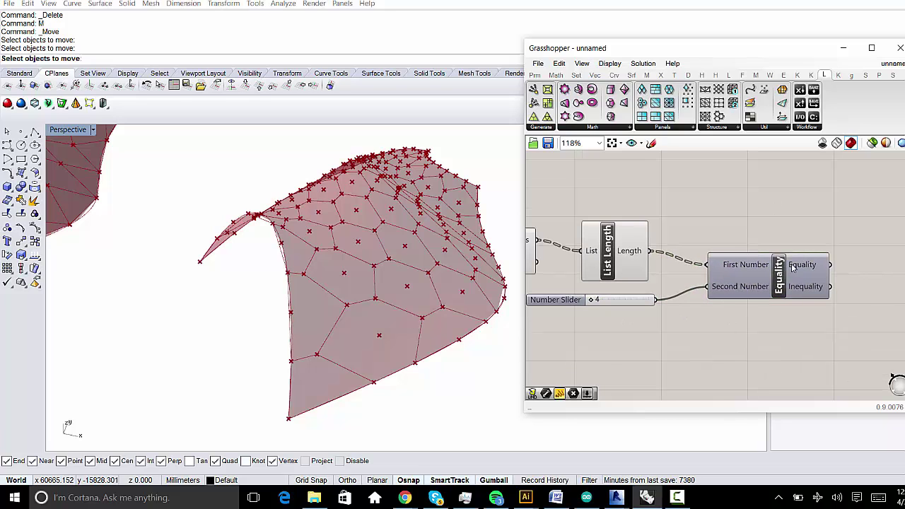
- Add a Panel beyond the Equality component and connect the Equality output to it
mouse_move(814, 270)
right_click_drag(883, 234, 771, 231)
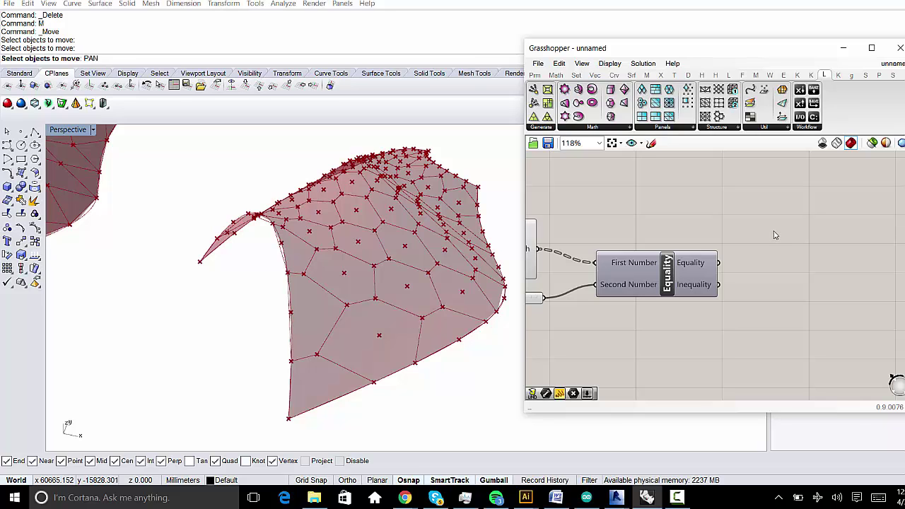
double_click(774, 235)
type("panel")
key("Return")
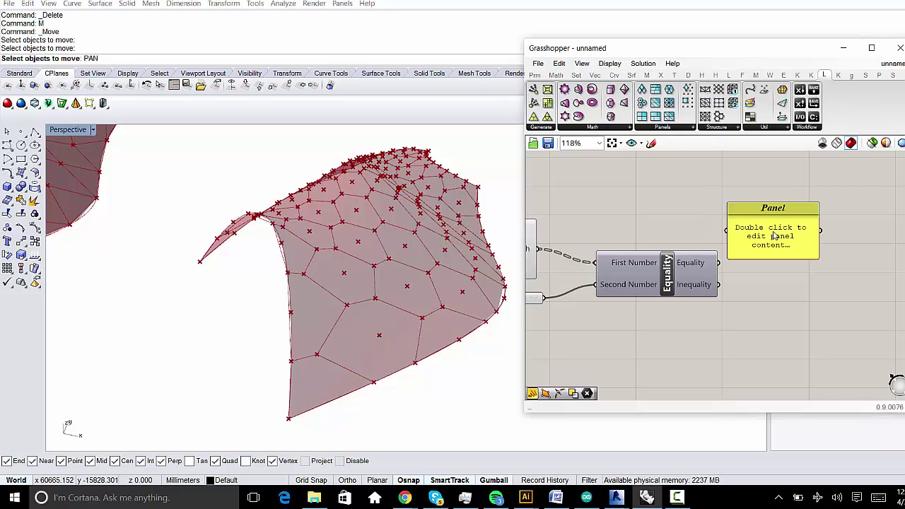
scroll(757, 244, "down", 1)
left_click_drag(725, 233, 725, 233)
- Enlarge the Panel and scroll through the True and False values of the Equality output
right_click_drag(818, 255, 752, 220)
left_click_drag(746, 221, 903, 388)
scroll(870, 343, "down", 1)
right_click_drag(867, 326, 799, 311)
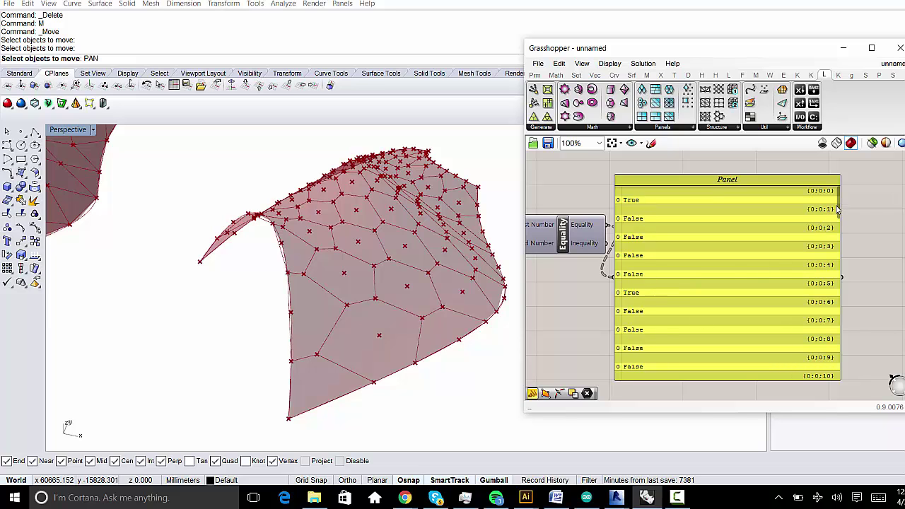
left_click_drag(838, 208, 868, 378)
right_click_drag(580, 326, 747, 324)
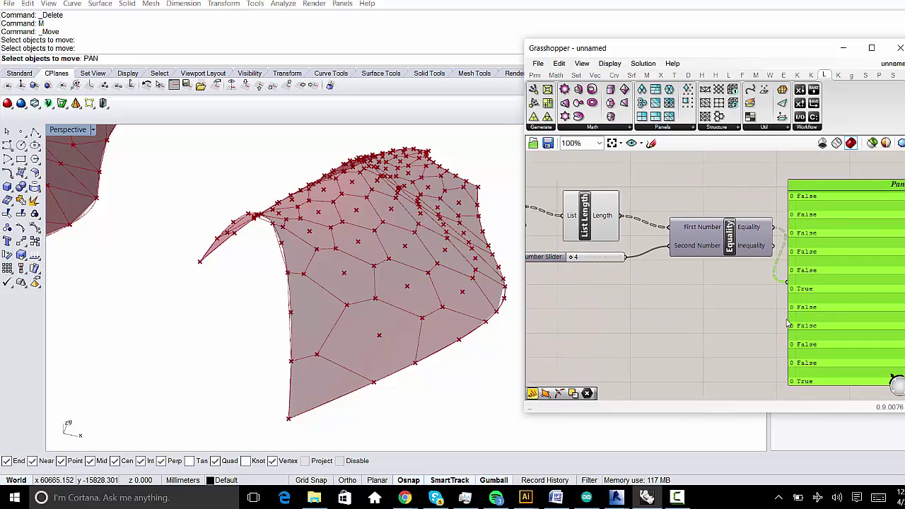
- Delete the Panel attached to the Equality output
left_click_drag(831, 278, 864, 246)
right_click_drag(860, 248, 795, 289)
key("Delete")
- Examine the contents of the Hexagon Cells output and the chain of components wired around it
scroll(742, 290, "up", 1)
scroll(693, 275, "down", 2)
right_click_drag(541, 201, 762, 252)
scroll(750, 255, "down", 1)
scroll(608, 262, "up", 2)
scroll(666, 270, "up", 2)
mouse_move(653, 267)
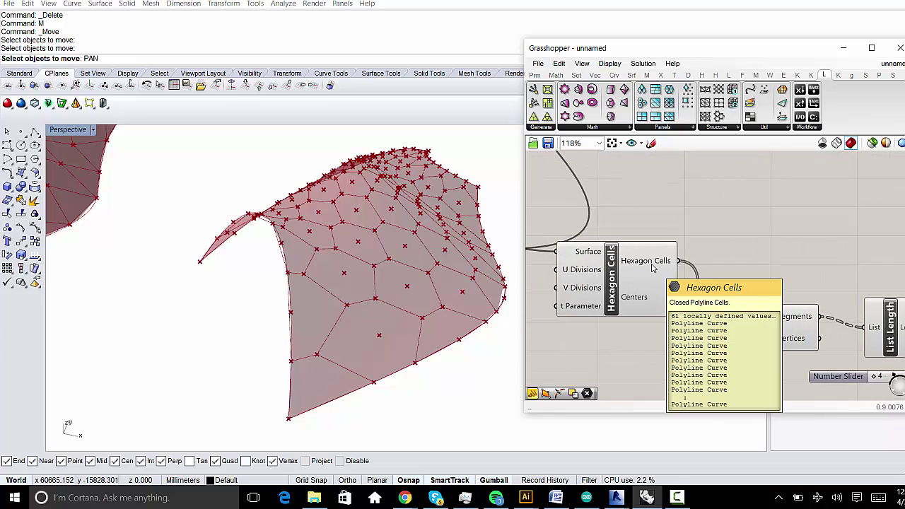
scroll(652, 267, "down", 1)
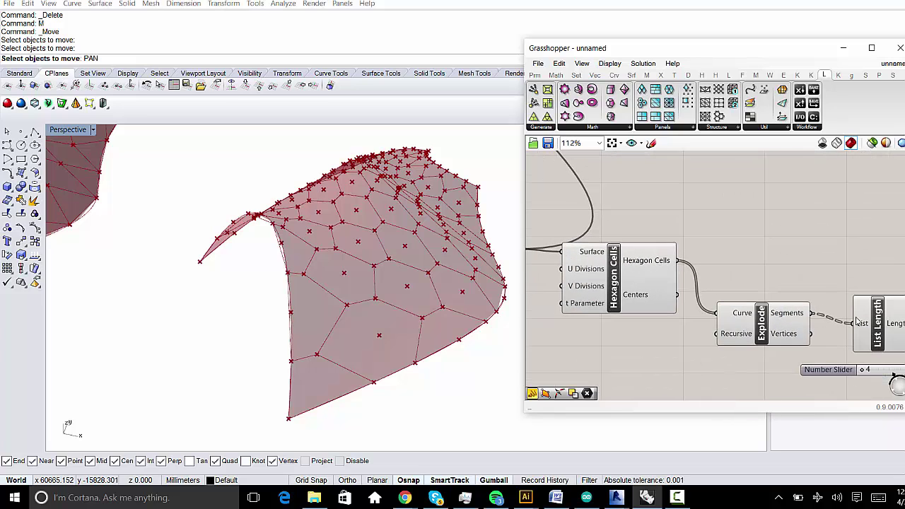
right_click_drag(797, 294, 622, 245)
scroll(622, 245, "down", 2)
right_click_drag(816, 311, 697, 298)
scroll(697, 298, "up", 1)
right_click_drag(565, 247, 901, 329)
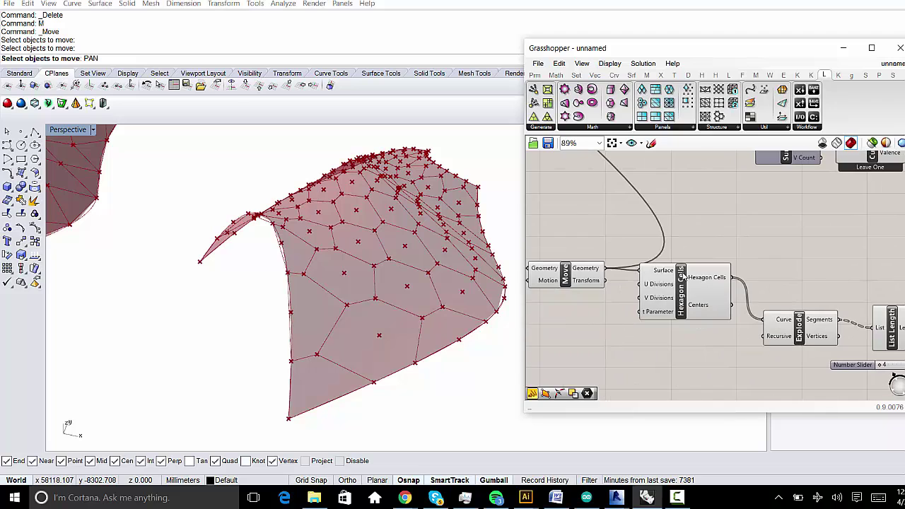
- Add a Panel above Explode and connect the Geometry output of the Move component to it
double_click(795, 212)
type("panel")
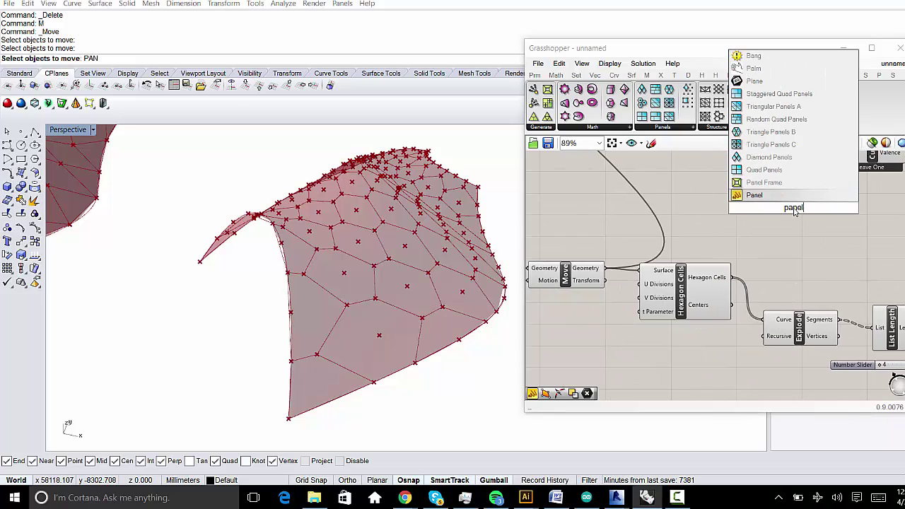
key("Return")
right_click_drag(602, 291, 756, 301)
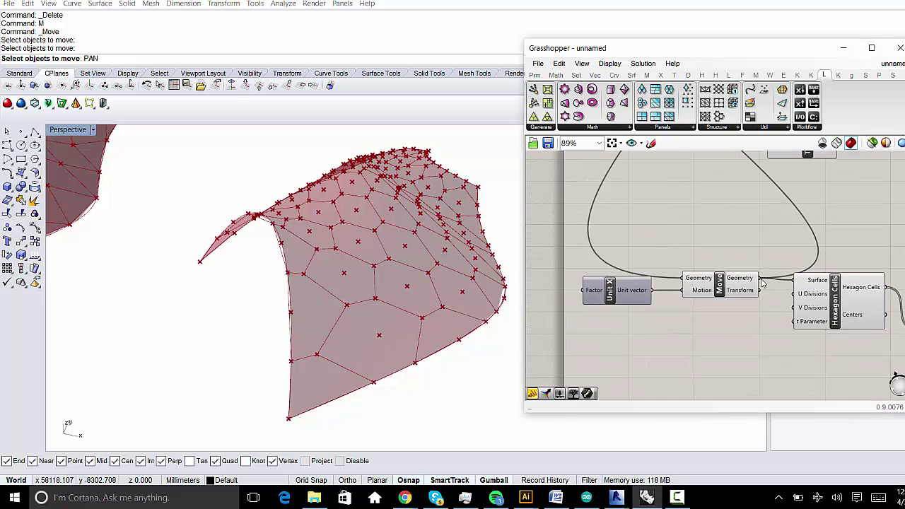
scroll(554, 245, "down", 2)
left_click_drag(760, 279, 805, 227)
scroll(808, 226, "up", 3)
right_click_drag(854, 284, 653, 230)
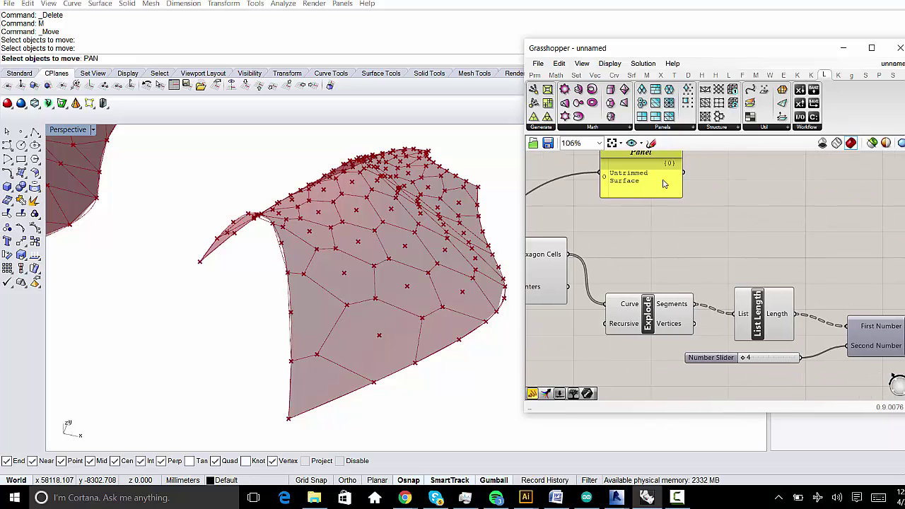
- Connect the Hexagon Cells output to the Panel instead and enlarge the Panel to read its curve list
right_click_drag(602, 251, 714, 260)
left_click_drag(718, 161, 719, 164)
left_click_drag(791, 205, 902, 387)
right_click_drag(836, 319, 707, 279)
right_click_drag(657, 182, 656, 235)
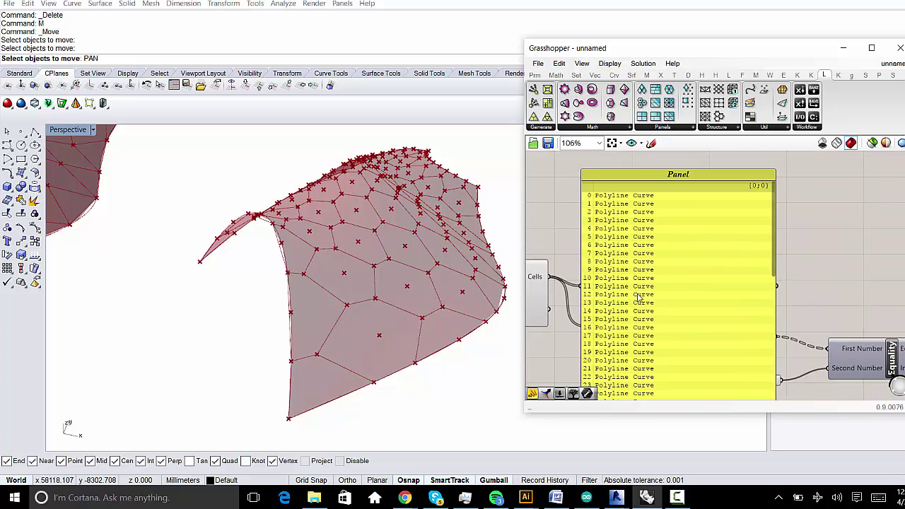
- Move the Hexagon Cells Panel along the canvas to a place beyond the Equality component
right_click_drag(712, 270, 605, 262)
left_click_drag(606, 262, 904, 229)
right_click_drag(904, 264, 754, 242)
- Duplicate the Hexagon Cells Panel and connect the Equality output to the copy
left_click_drag(690, 228, 776, 374)
key("ctrl+c")
key("ctrl+v")
left_click_drag(676, 322, 709, 347)
- Place the Equality Panel directly below the curve Panel and compare the two lists
right_click_drag(773, 272, 716, 246)
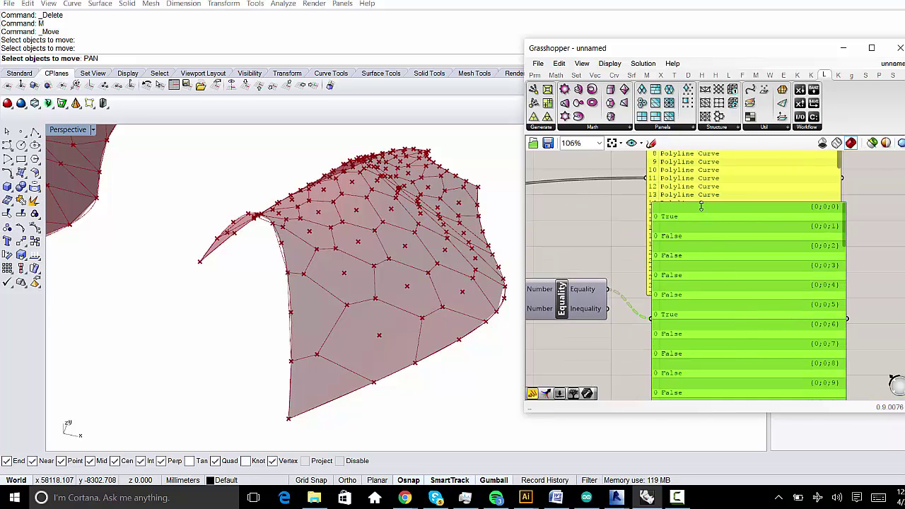
left_click_drag(694, 226, 692, 325)
right_click_drag(740, 324, 769, 236)
right_click_drag(859, 279, 851, 254)
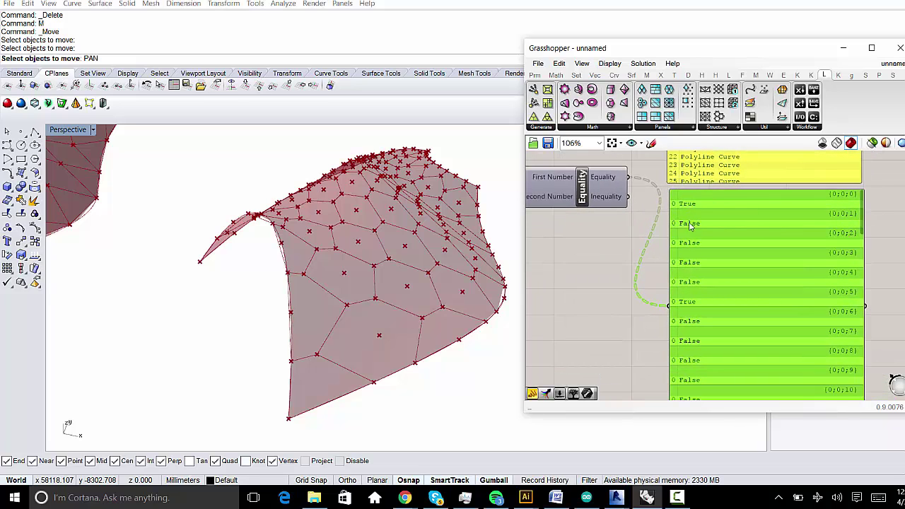
- Flatten the Equality output and compare its True/False list with the polyline curve list
right_click_drag(627, 257, 703, 309)
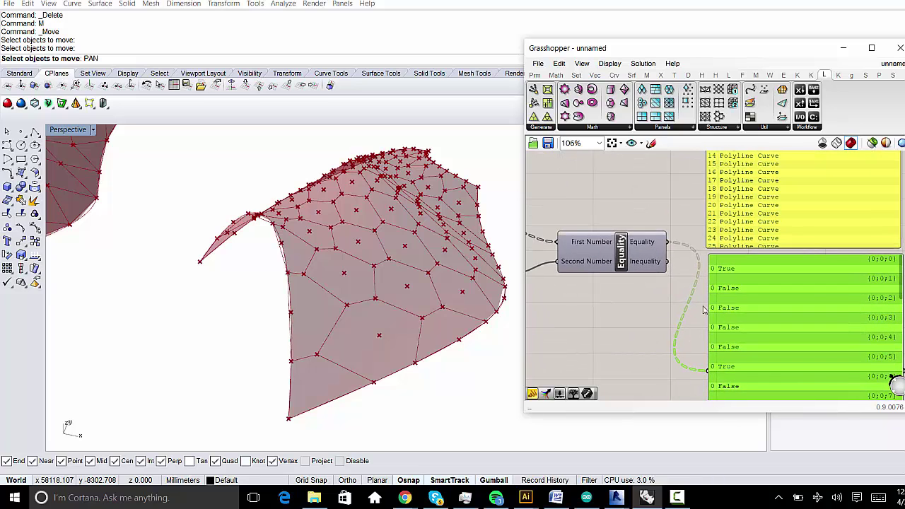
right_click(653, 242)
left_click(671, 284)
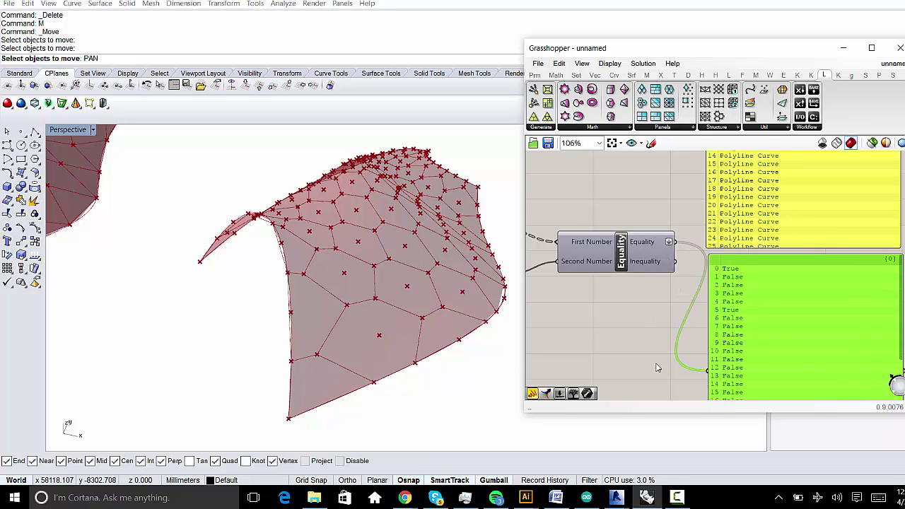
right_click_drag(754, 332, 690, 318)
right_click_drag(673, 215, 689, 364)
right_click_drag(764, 334, 768, 154)
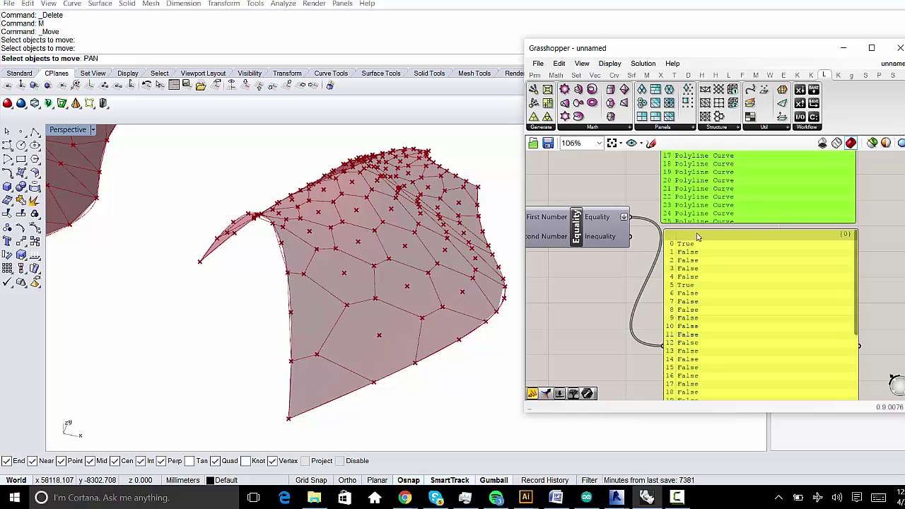
- Move the Equality Panel lower and add a Dispatch component in the gap between the two Panels
left_click_drag(693, 275, 690, 322)
right_click_drag(701, 287, 688, 257)
left_click(688, 258)
double_click(689, 261)
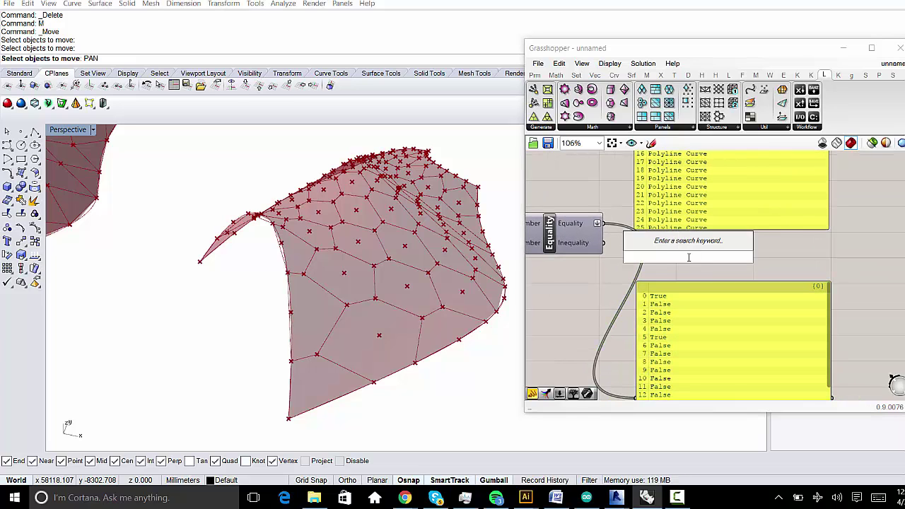
type("disp")
key("Return")
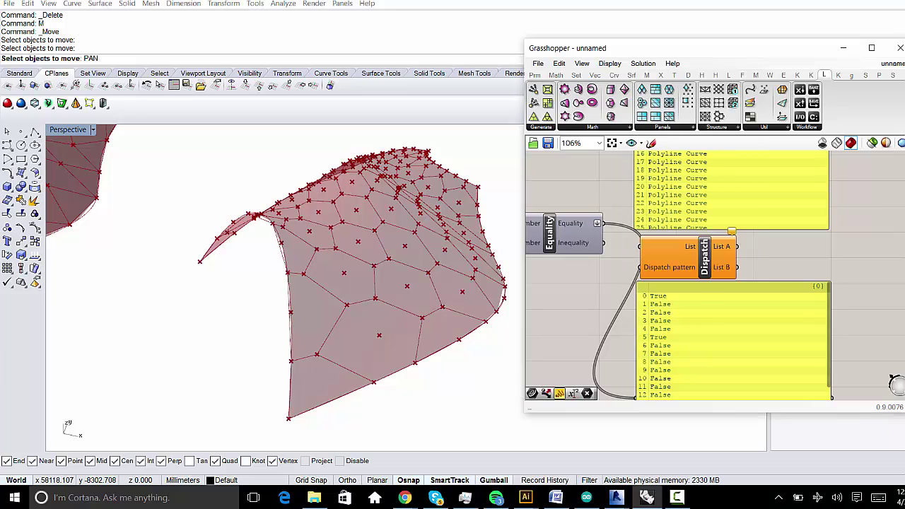
- Reposition the Dispatch component and connect the Hexagon Cells output to its List input
left_click_drag(713, 254, 745, 253)
right_click_drag(685, 273, 699, 286)
right_click_drag(637, 225, 777, 266)
scroll(771, 262, "down", 2)
right_click_drag(534, 232, 609, 241)
mouse_move(586, 238)
left_mouse_down()
mouse_move(812, 267)
mouse_move(882, 298)
mouse_move(820, 240)
mouse_move(846, 230)
left_mouse_up()
scroll(780, 234, "up", 2)
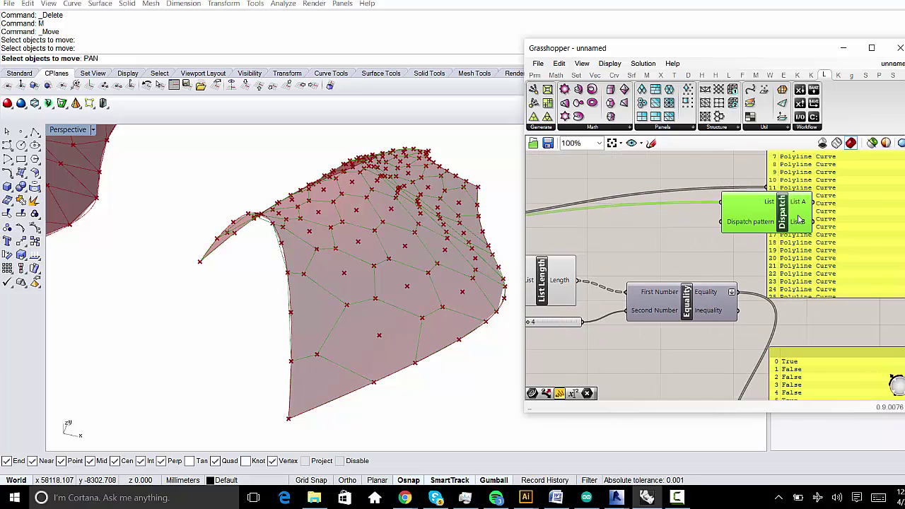
- Connect the flattened Equality output to the Dispatch pattern input
right_click_drag(806, 234, 661, 155)
left_click_drag(700, 321, 719, 255)
right_click_drag(653, 156, 710, 270)
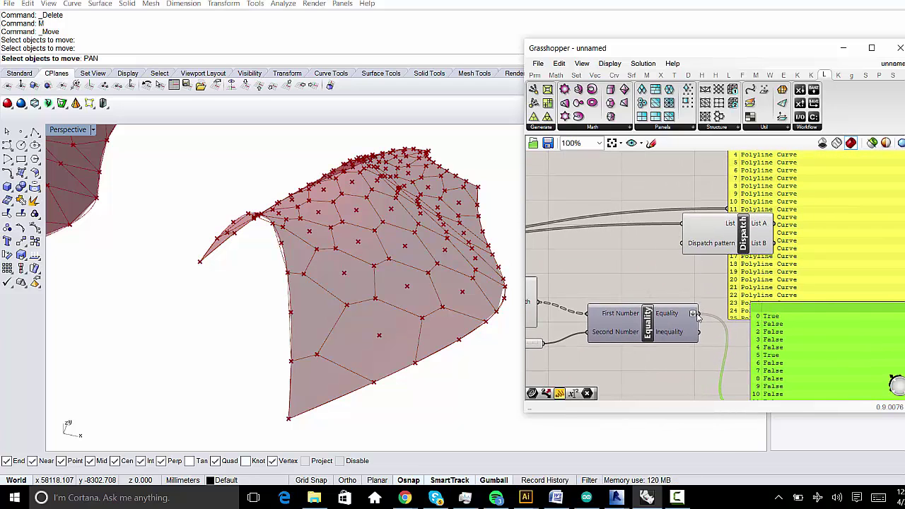
left_click_drag(682, 269, 688, 244)
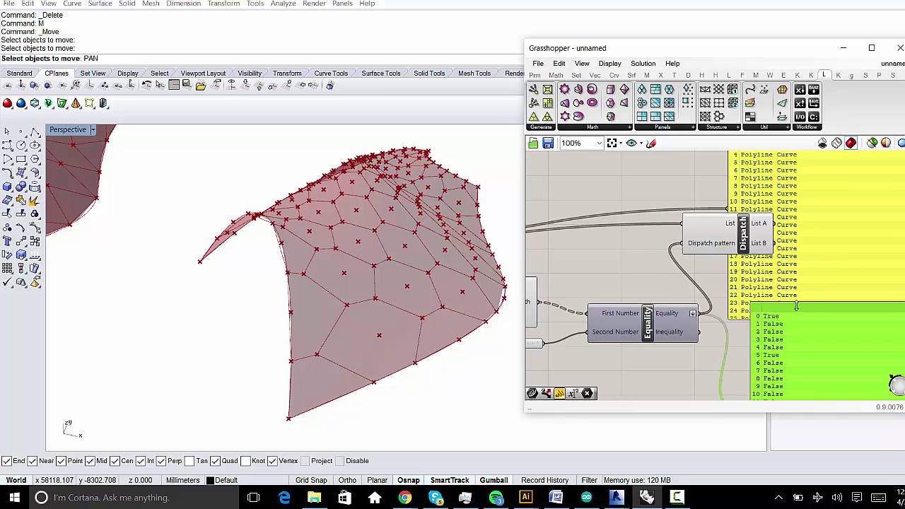
- Shift the Dispatch component lower on the canvas and check its List A and List B outputs
right_click_drag(796, 309, 686, 320)
left_click_drag(669, 233, 670, 261)
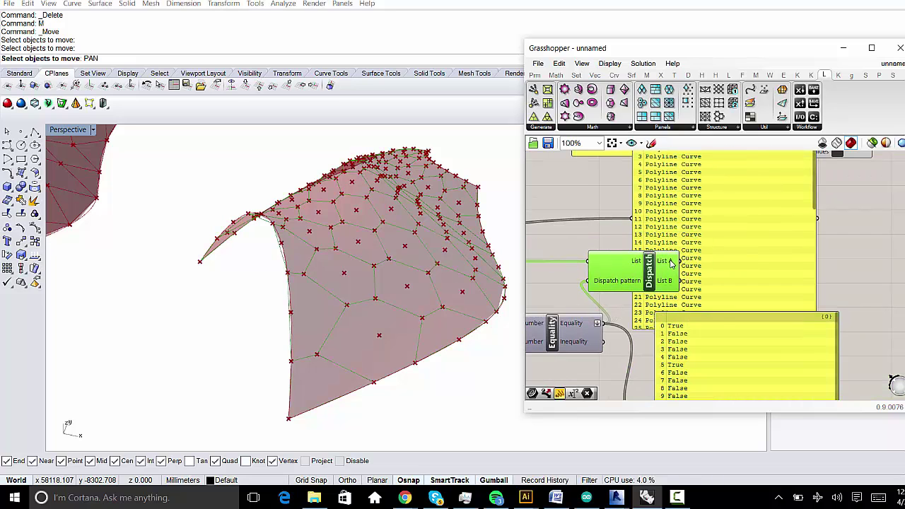
mouse_move(666, 282)
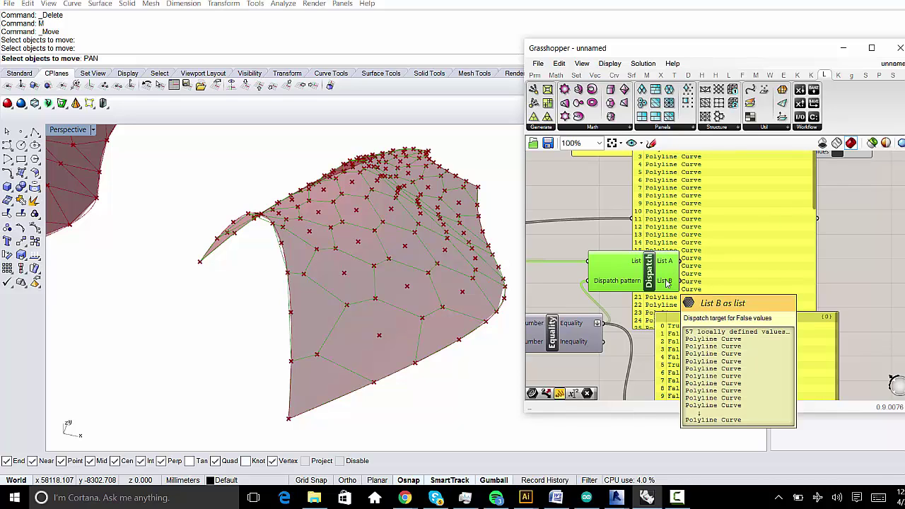
- Connect the Dispatch List A output to the Polyline Curve Panel and read which curves it contains
mouse_move(673, 261)
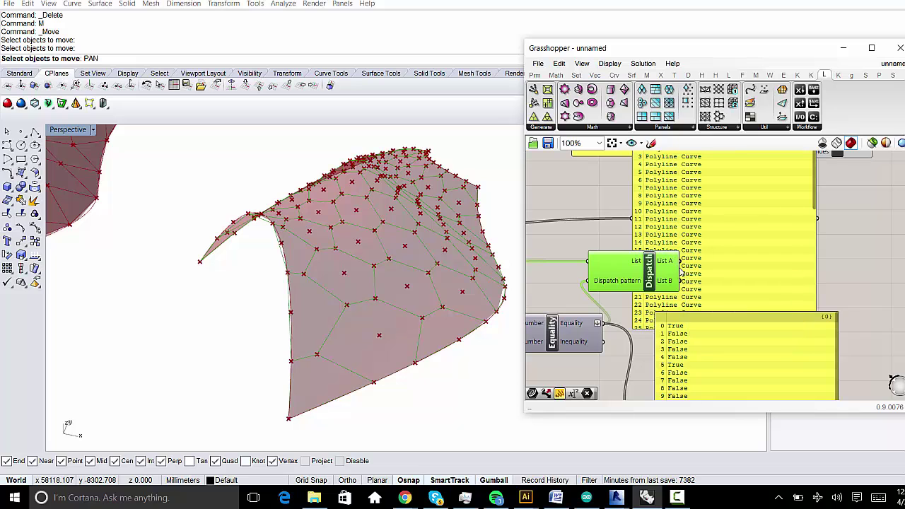
right_click_drag(579, 335, 705, 330)
right_click_drag(884, 261, 789, 279)
left_click_drag(751, 245, 728, 274)
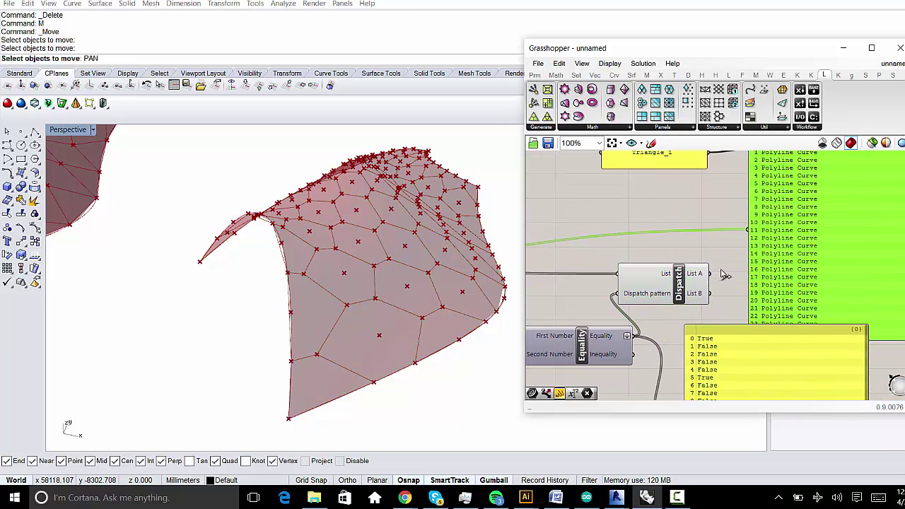
left_click_drag(745, 236, 746, 232)
right_click_drag(783, 226, 738, 280)
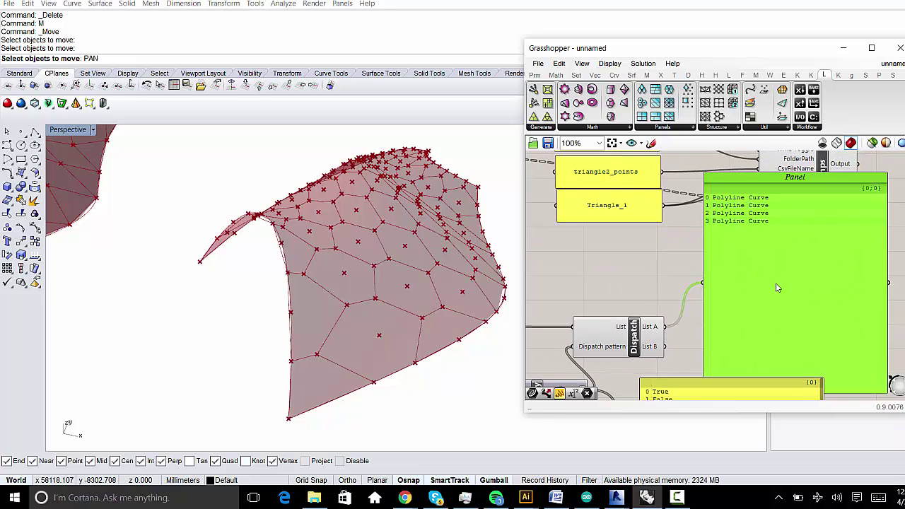
right_click_drag(802, 325, 748, 284)
- Delete the Polyline Curve Panel and the True/False Panel fed by Equality
key("Delete")
right_click_drag(701, 320, 748, 262)
scroll(747, 262, "down", 2)
left_click(682, 296)
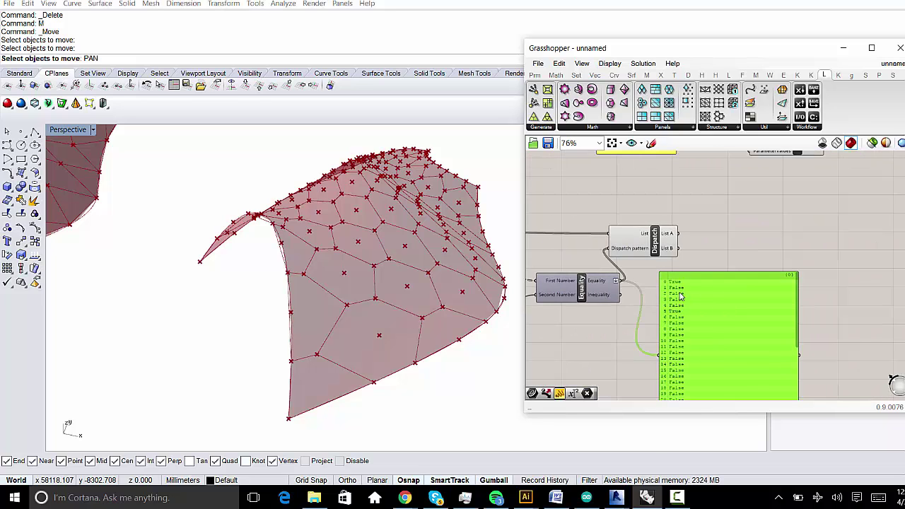
scroll(682, 294, "up", 2)
right_click_drag(688, 280, 754, 279)
right_click_drag(817, 209, 731, 230)
key("Delete")
- Add a Curve parameter beside the Dispatch component and connect the List A output to it
double_click(731, 213)
type("curve")
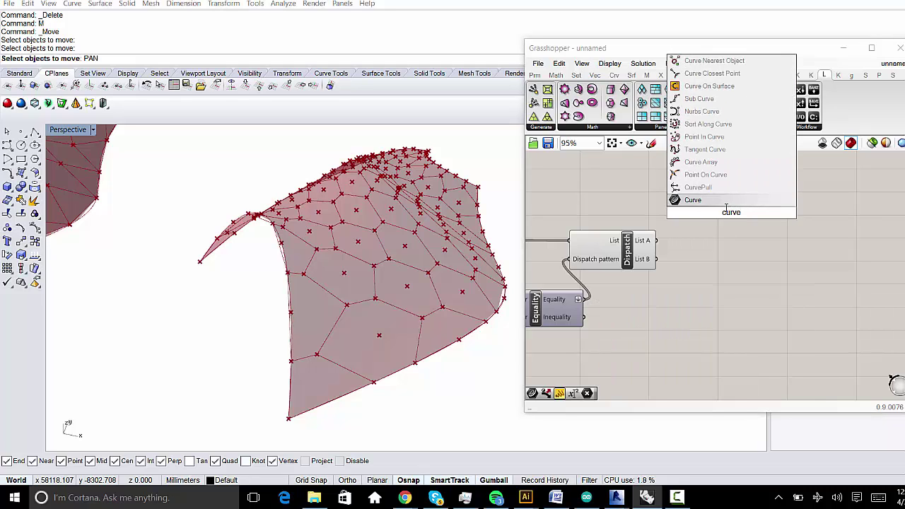
left_click(719, 203)
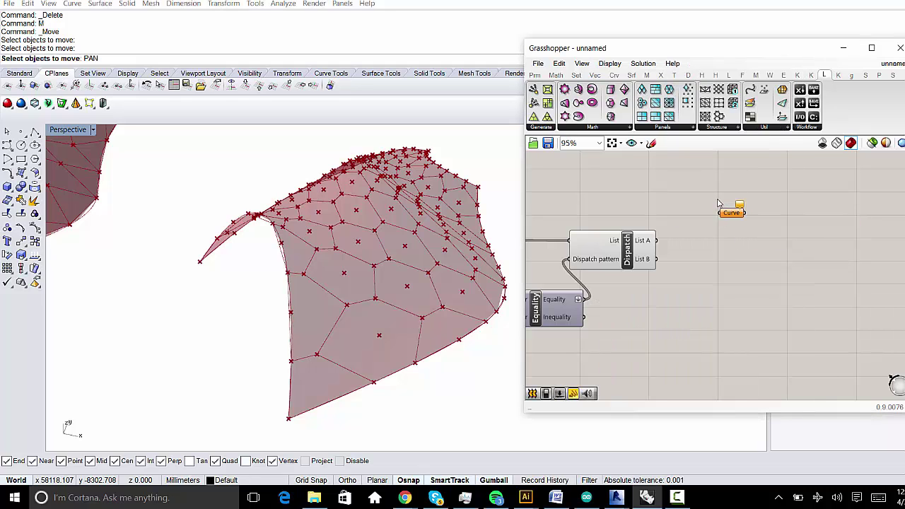
left_click_drag(721, 217, 721, 217)
left_click_drag(732, 215, 729, 235)
- Turn off the preview of the Dispatch component
left_click(633, 254)
middle_click(636, 251)
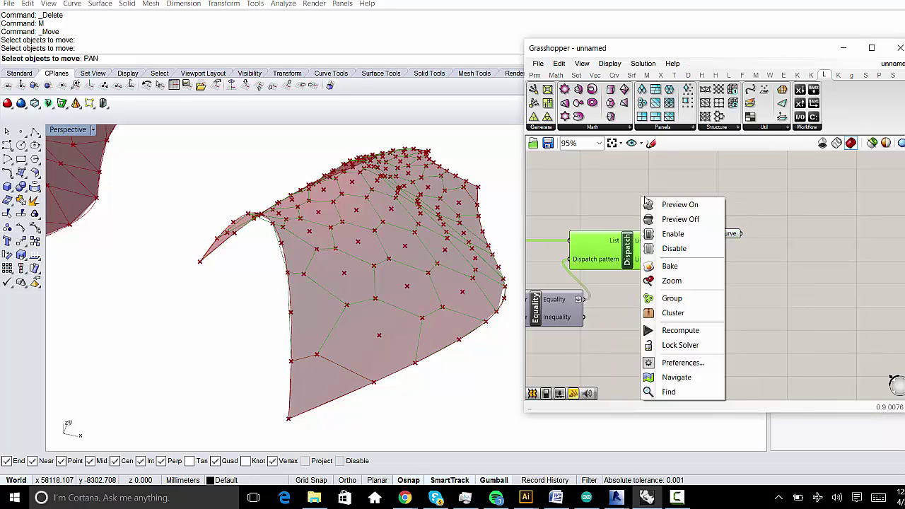
left_click(679, 219)
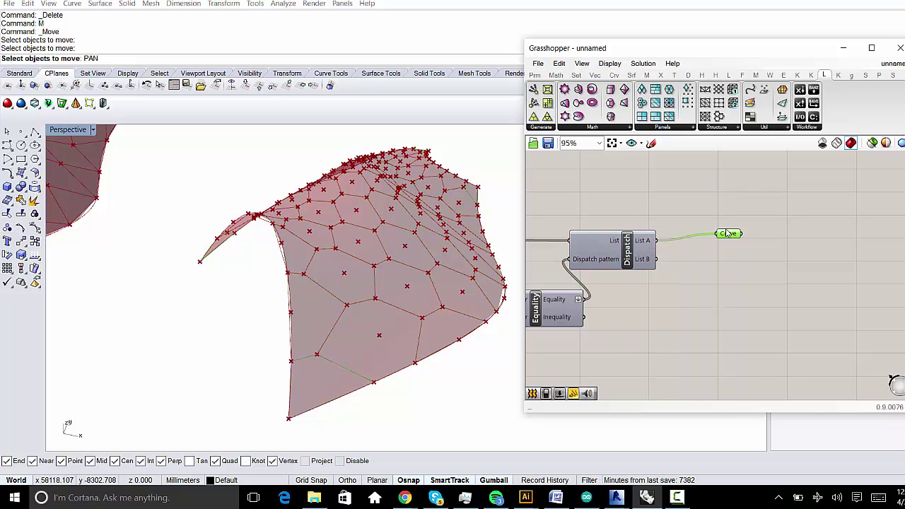
- Inspect the highlighted List A cells at the corners of the surface from several angles in the Perspective viewport
right_click_drag(446, 223, 276, 252)
scroll(401, 219, "up", 10)
scroll(438, 338, "down", 5)
scroll(411, 256, "up", 5)
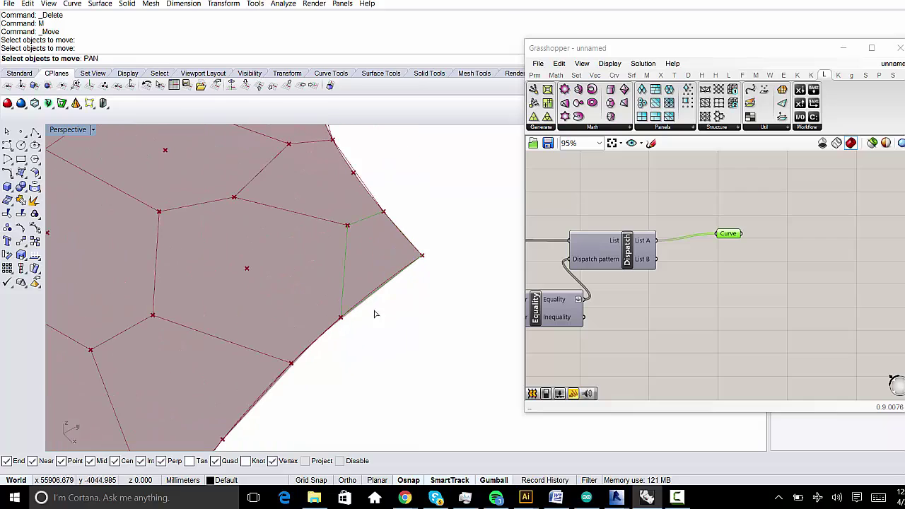
scroll(399, 322, "up", 2)
scroll(466, 262, "down", 7)
right_click_drag(257, 305, 448, 262, "shift")
scroll(448, 262, "down", 8)
scroll(313, 275, "up", 5)
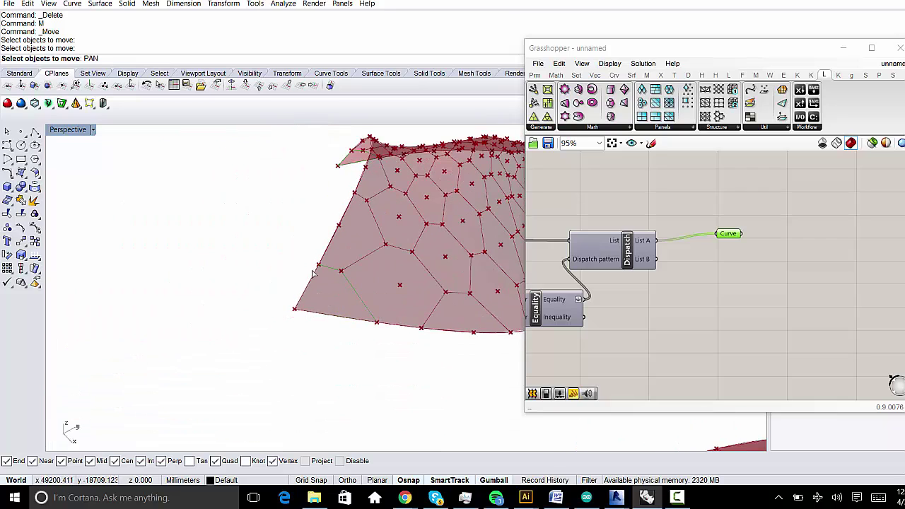
right_click_drag(352, 354, 217, 363)
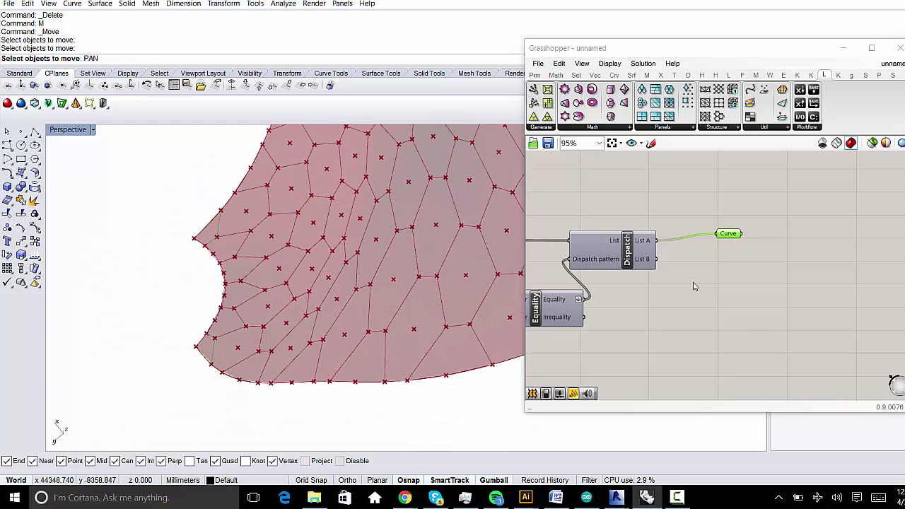
- Rename the Curve parameter fed by List A as 4 Sided
scroll(684, 278, "up", 1)
right_click(775, 237)
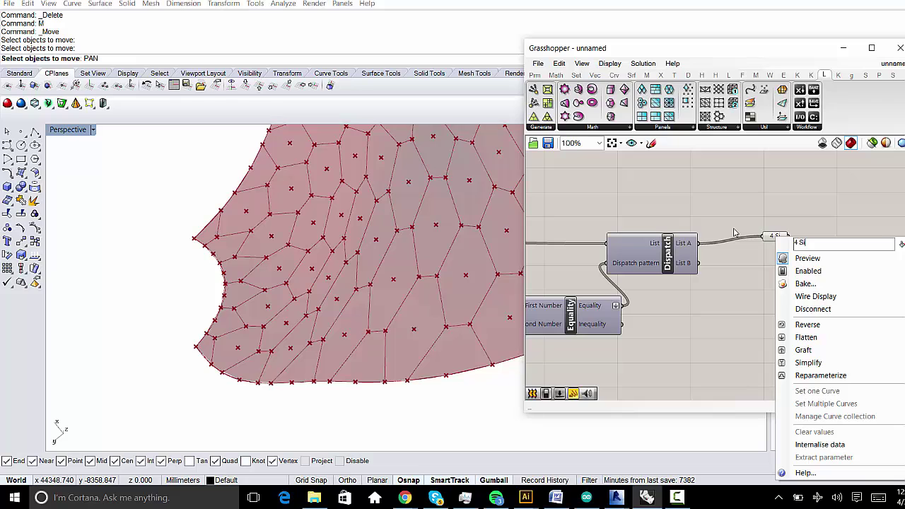
type("4 Sided")
key("Return")
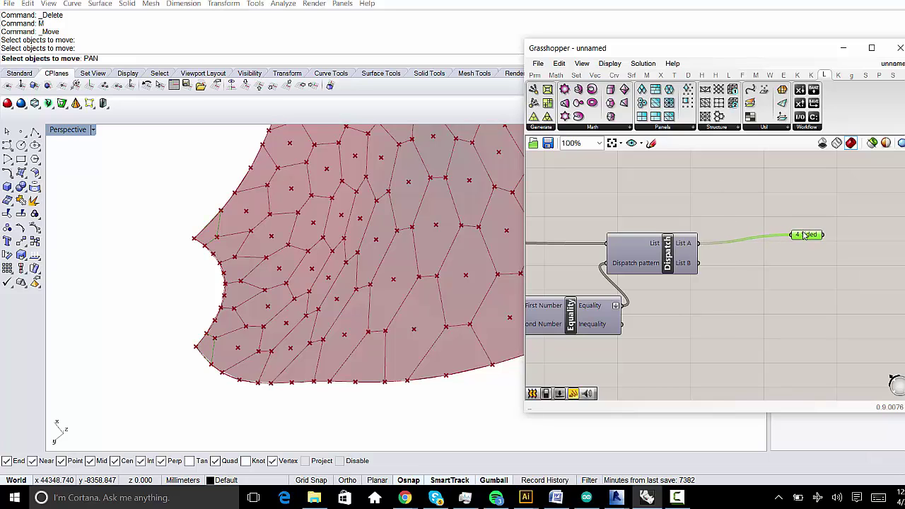
- Reposition the Dispatch component lower so that it sits just beside the Equality component
left_click_drag(628, 271, 660, 306)
scroll(659, 306, "down", 4)
right_click_drag(735, 286, 822, 281)
scroll(832, 279, "up", 3)
left_click_drag(837, 251, 813, 288)
scroll(812, 289, "down", 3)
scroll(618, 311, "up", 3)
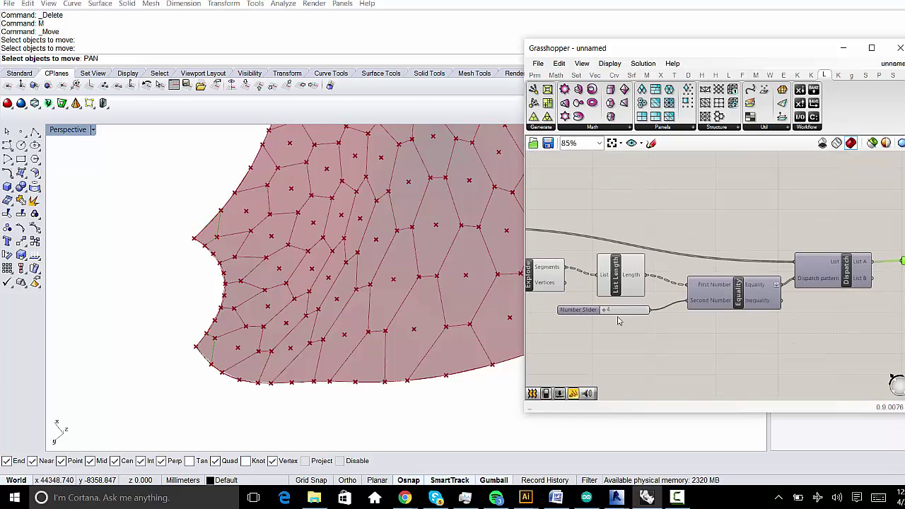
- Duplicate the Number Slider, Equality, Dispatch and 4 Sided parameter together, placing the copy below the originals
left_click(622, 310)
scroll(639, 306, "up", 1)
left_click(752, 291, "shift")
left_click(839, 276, "shift")
right_click_drag(874, 276, 801, 261)
left_click(770, 247, "shift")
left_click_drag(656, 277, 657, 341, "alt")
right_click_drag(717, 377, 711, 335)
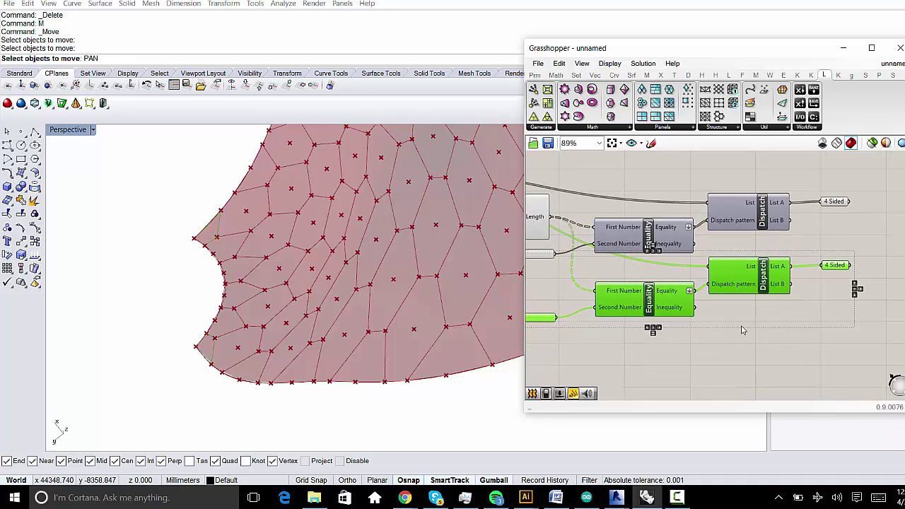
- Paste a third set of slider, Equality, Dispatch and 4 Sided parameter and place it below the second set
key("ctrl+v")
left_click_drag(755, 229, 757, 352)
right_click_drag(618, 368, 750, 287)
scroll(679, 318, "up", 3)
right_click_drag(679, 320, 689, 353)
right_click_drag(655, 244, 665, 277)
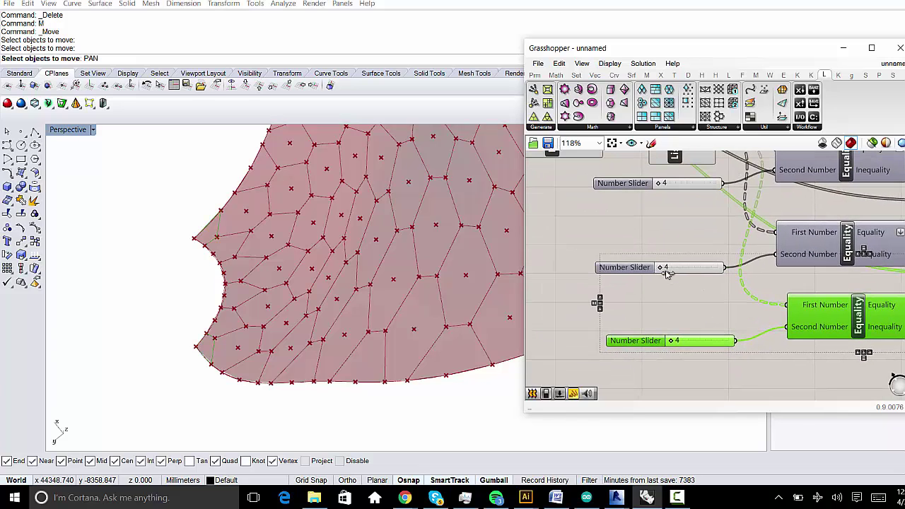
- Set the second set's Number Slider to 5 and the third set's to 6
left_click_drag(674, 343, 719, 344)
scroll(666, 342, "down", 2)
left_click(750, 365)
- Move the third set of slider, Equality, Dispatch and parameter lower to leave a wider gap above it
right_click_drag(855, 364, 689, 368)
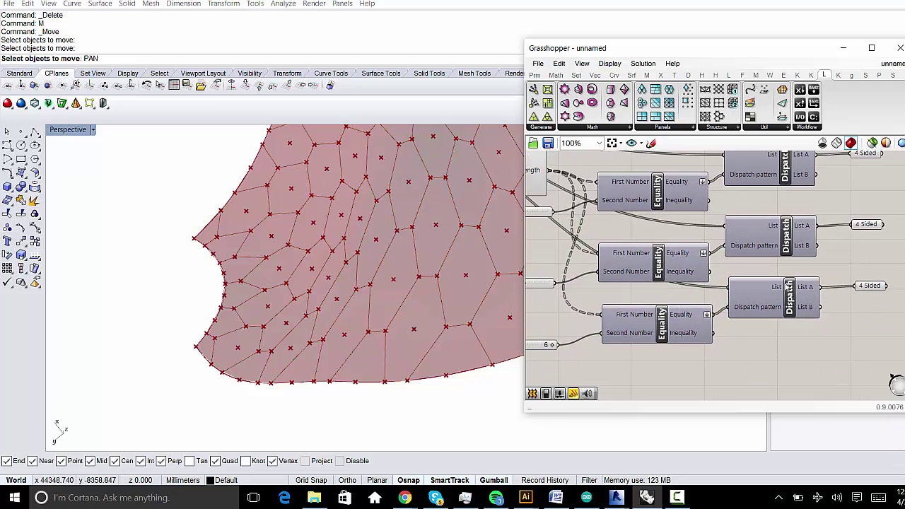
left_click_drag(903, 274, 776, 328)
left_click(660, 330, "shift")
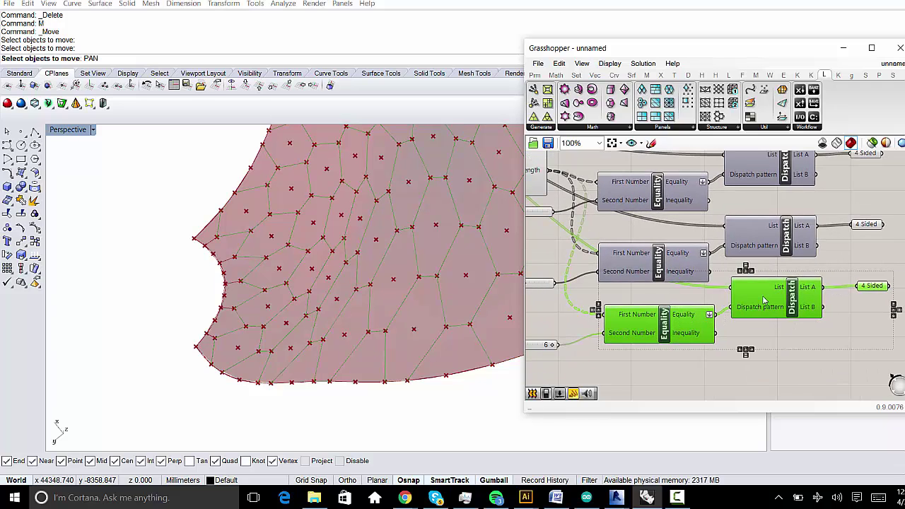
right_click_drag(652, 318, 730, 298)
left_click(596, 326, "shift")
left_click_drag(741, 294, 737, 326)
- Move the second set of slider, Equality, Dispatch and parameter slightly lower to even out the spacing
left_click(711, 251)
left_click(582, 265, "shift")
right_click_drag(788, 224, 705, 240)
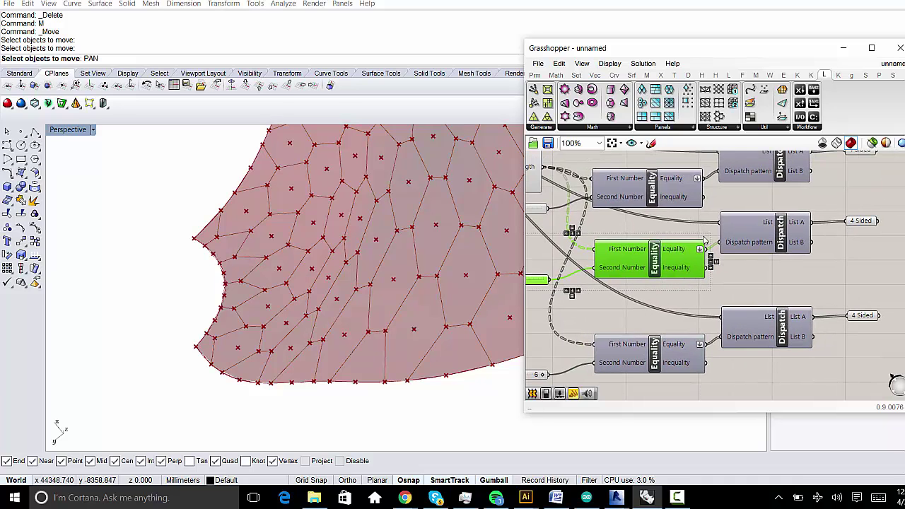
left_click(765, 235, "shift")
left_click(865, 224, "shift")
left_click_drag(782, 240, 782, 254)
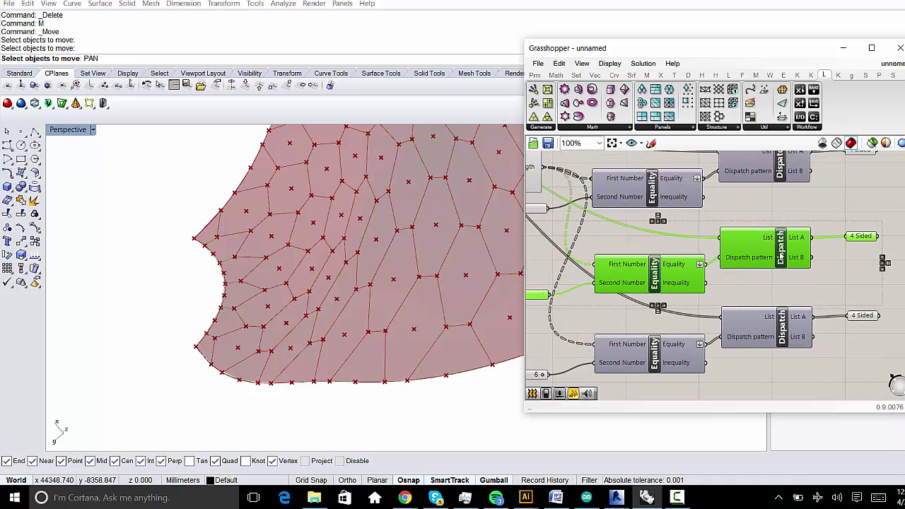
left_click(824, 371)
- Rename the second set's Curve parameter as 5 Sided
right_click_drag(813, 347, 738, 322)
scroll(813, 317, "down", 1)
scroll(777, 292, "down", 1)
right_click_drag(785, 238, 743, 248)
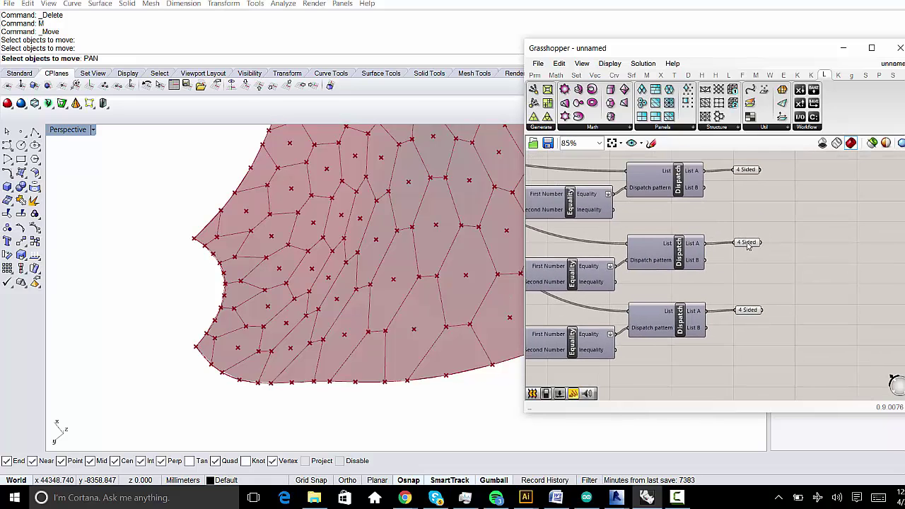
right_click(747, 244)
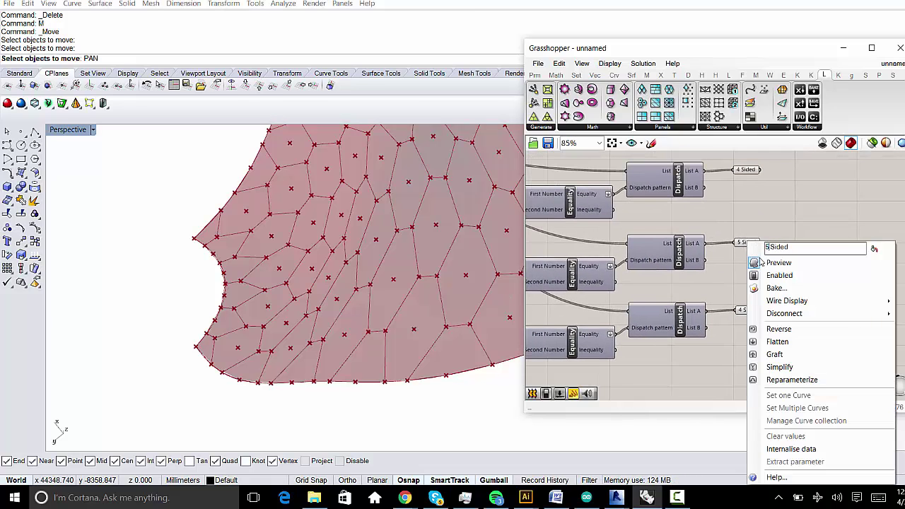
type("5")
key("Return")
- Rename the third set's Curve parameter as 6 Sided
right_click(745, 241)
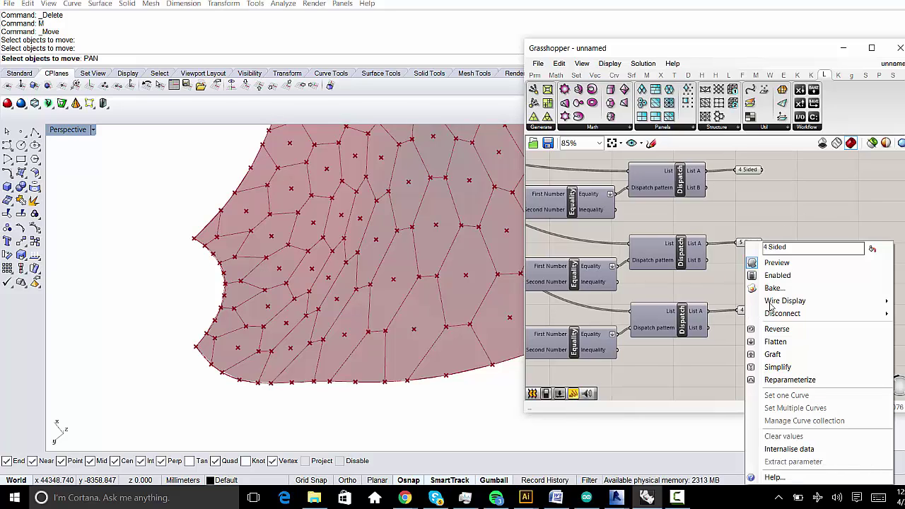
type("6")
left_click(825, 192)
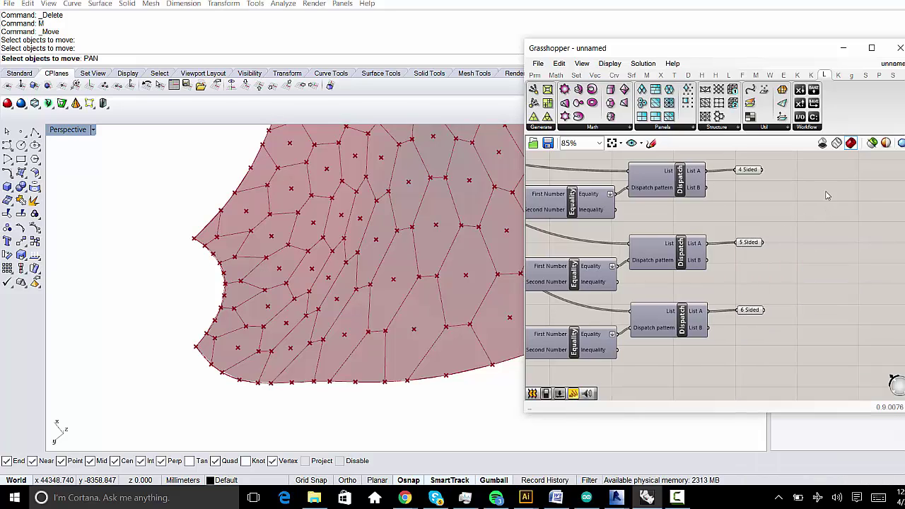
- Highlight the 5 Sided curves and examine where they lie on the surface
right_click_drag(758, 248, 741, 280)
left_click(734, 275)
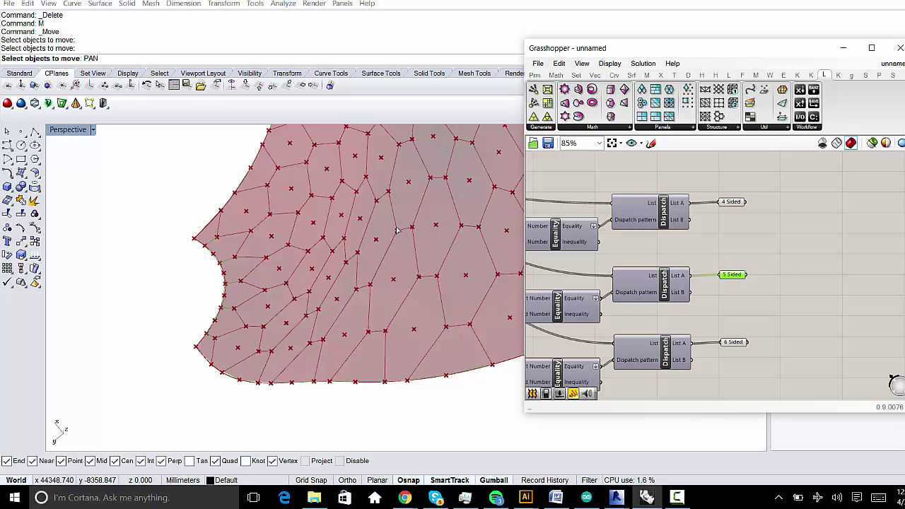
right_click_drag(337, 250, 361, 303)
scroll(325, 265, "down", 5)
scroll(336, 276, "up", 4)
left_click(729, 237)
- Review the three branches of the definition, following the sliders through Equality and Dispatch to the named parameters
scroll(745, 222, "down", 2)
right_click_drag(721, 248, 794, 220)
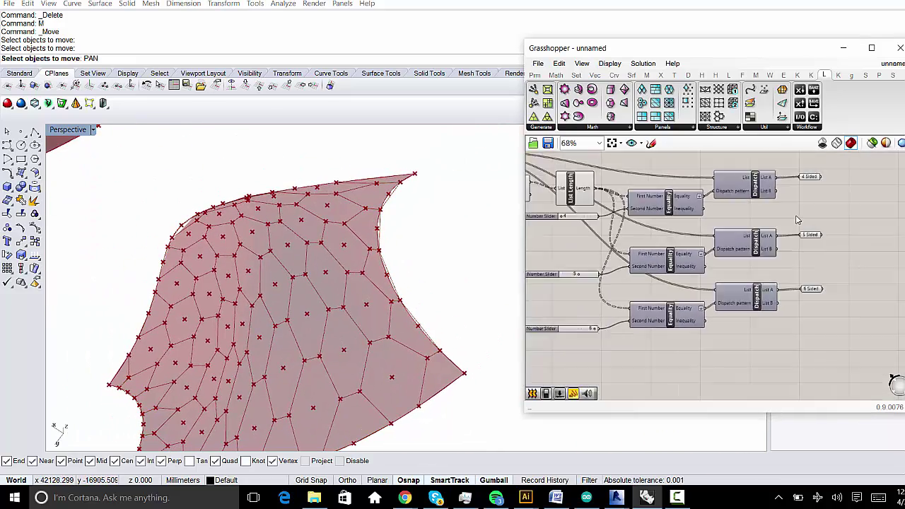
right_click_drag(665, 203, 772, 226)
right_click_drag(814, 258, 727, 258)
scroll(740, 276, "down", 1)
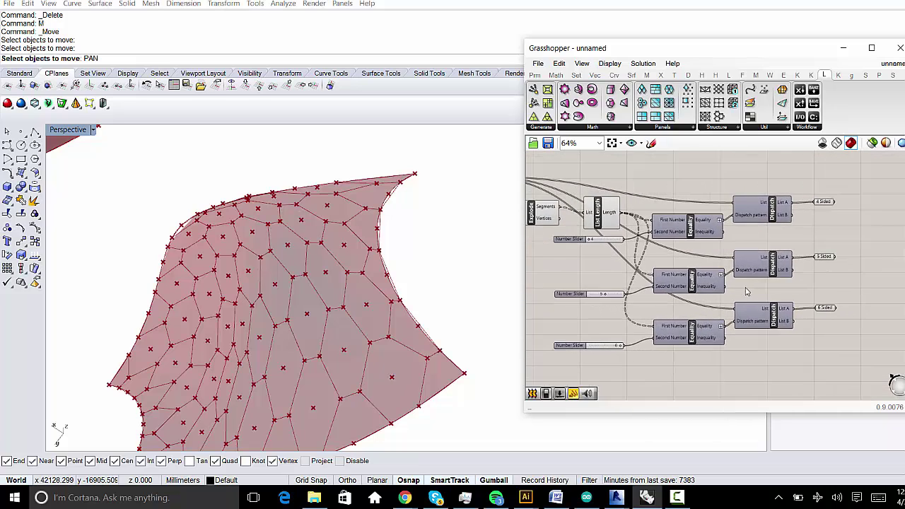
scroll(763, 303, "up", 4)
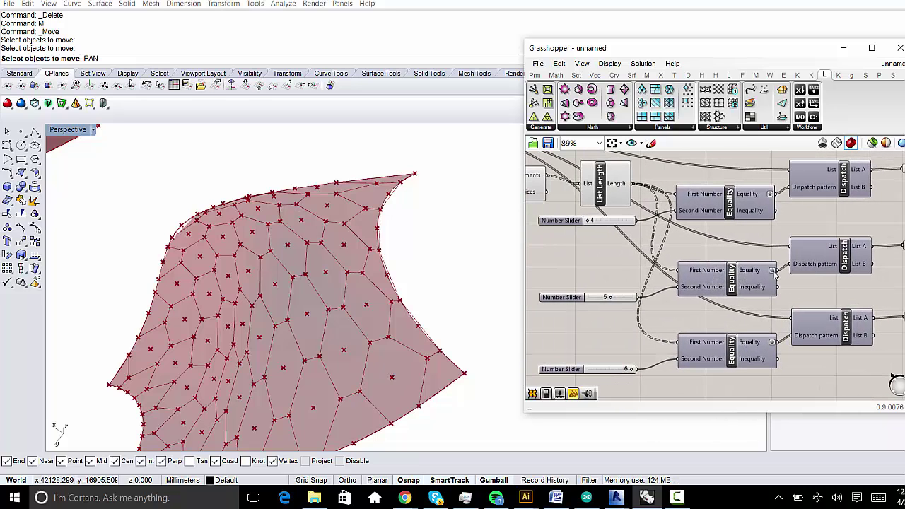
mouse_move(760, 271)
mouse_move(833, 245)
right_click_drag(871, 263, 748, 252)
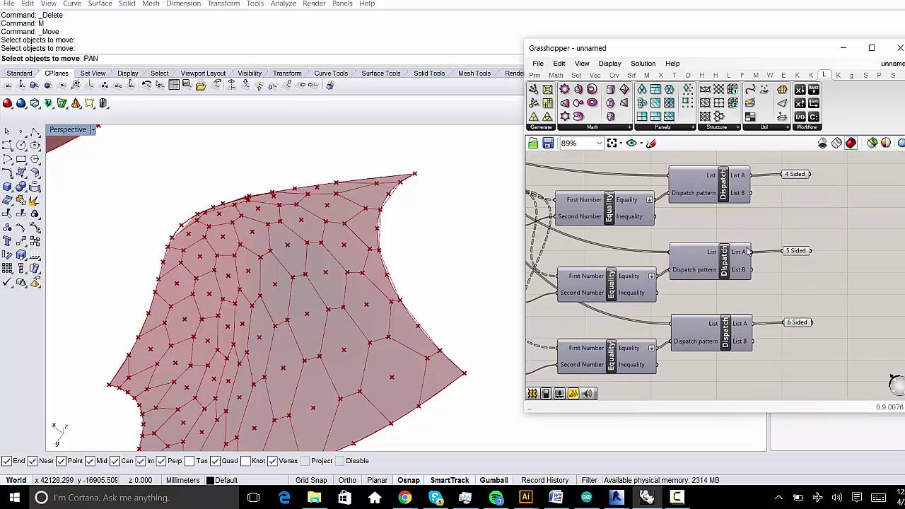
- Highlight the 5 Sided and the 6 Sided curves in turn and examine both from a new viewing angle
left_click(795, 251)
right_click_drag(493, 293, 386, 287)
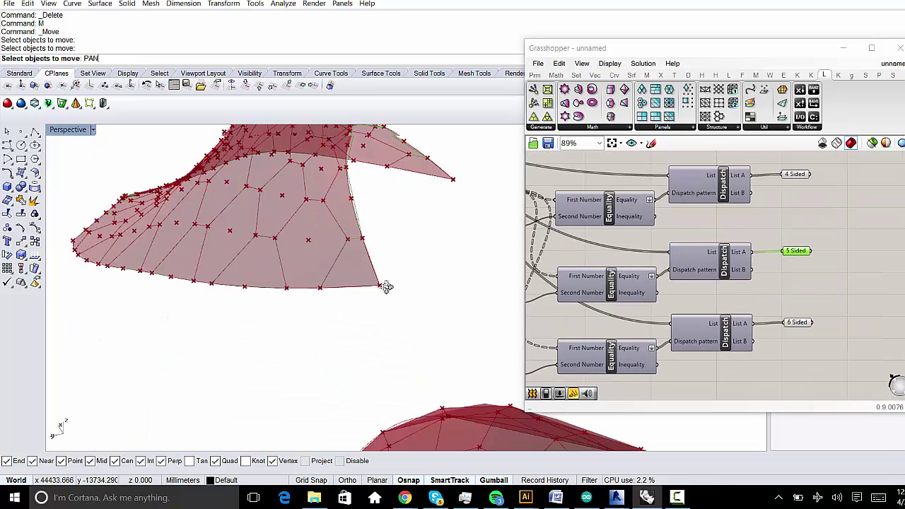
right_click_drag(755, 274, 842, 314)
scroll(876, 311, "down", 2)
left_click(891, 353)
right_click_drag(254, 174, 339, 267)
scroll(415, 295, "up", 2)
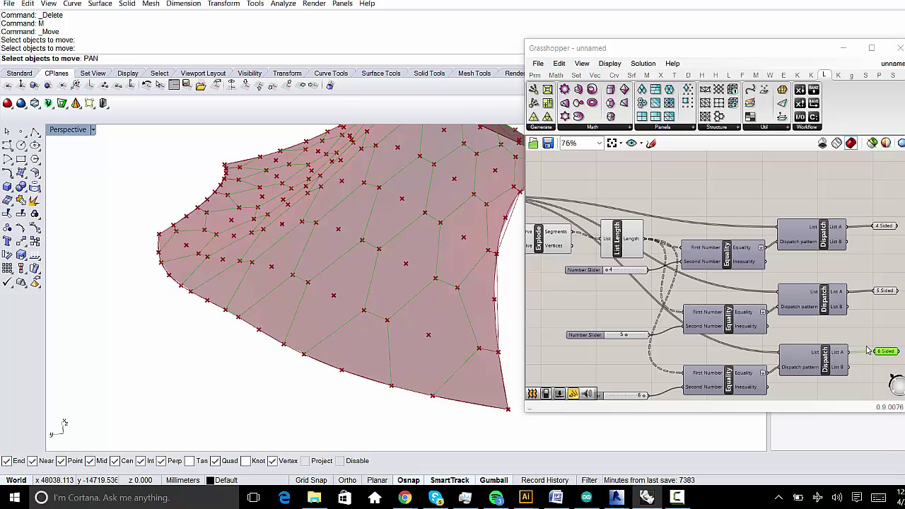
- Compare the 5 Sided curves with the 6 Sided ones across the whole surface
left_click(886, 294)
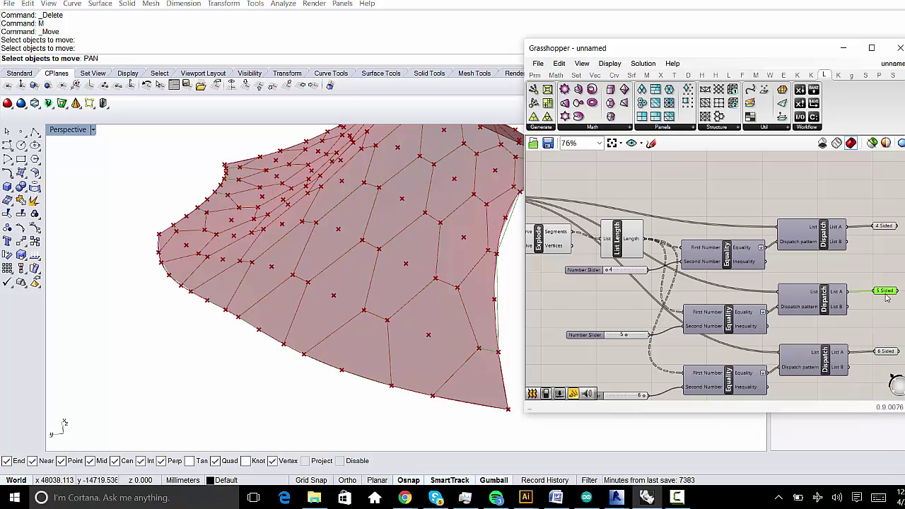
right_click_drag(886, 297, 757, 352)
scroll(797, 327, "up", 1)
left_click(781, 346)
right_click_drag(271, 258, 264, 289)
scroll(265, 288, "down", 3)
scroll(771, 338, "up", 2)
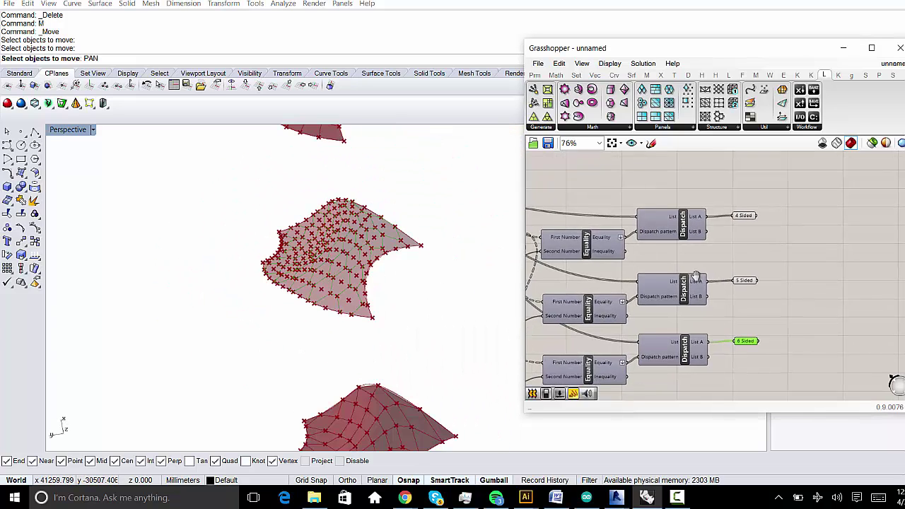
- Try to bake the 4 Sided curves
scroll(771, 339, "up", 1)
left_click(771, 338)
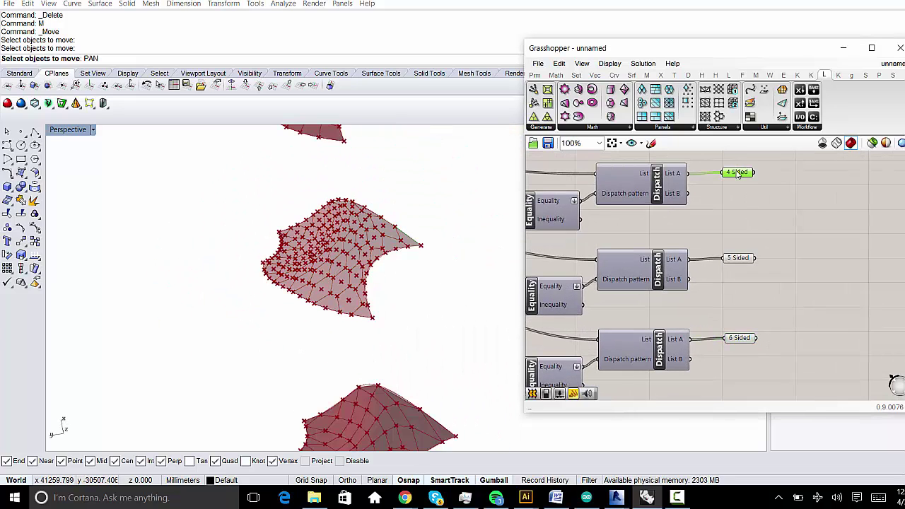
key("Insert")
scroll(289, 251, "up", 4)
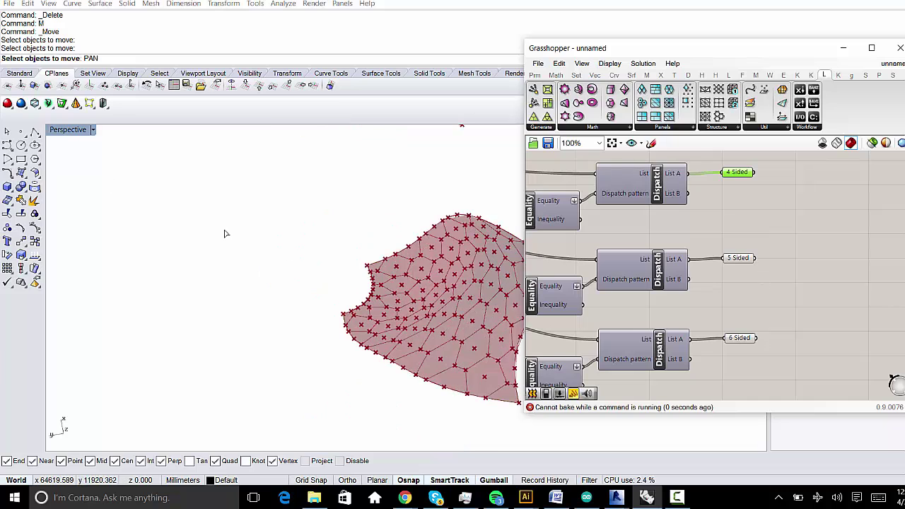
- Try to select the last created objects for the move with SelLast
right_click_drag(386, 273, 246, 245, "shift")
left_click_drag(174, 180, 468, 390)
type("ast")
key("Return")
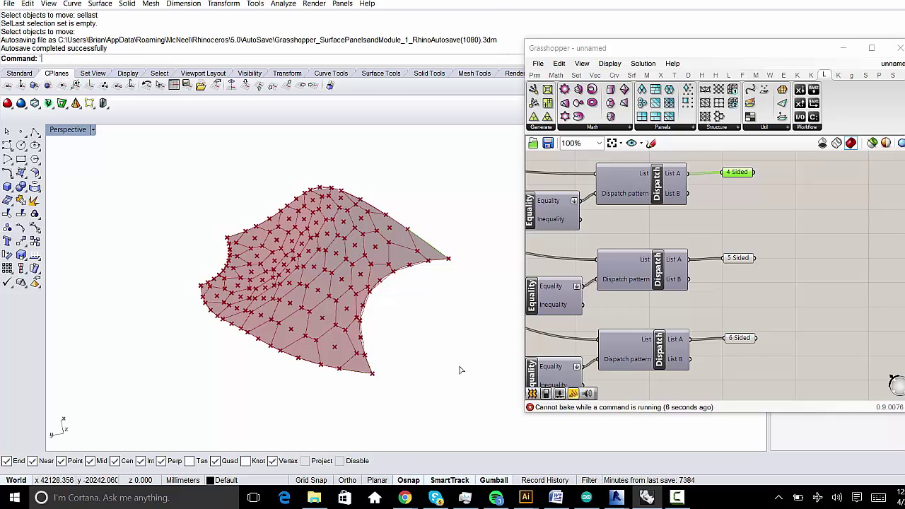
type("llast")
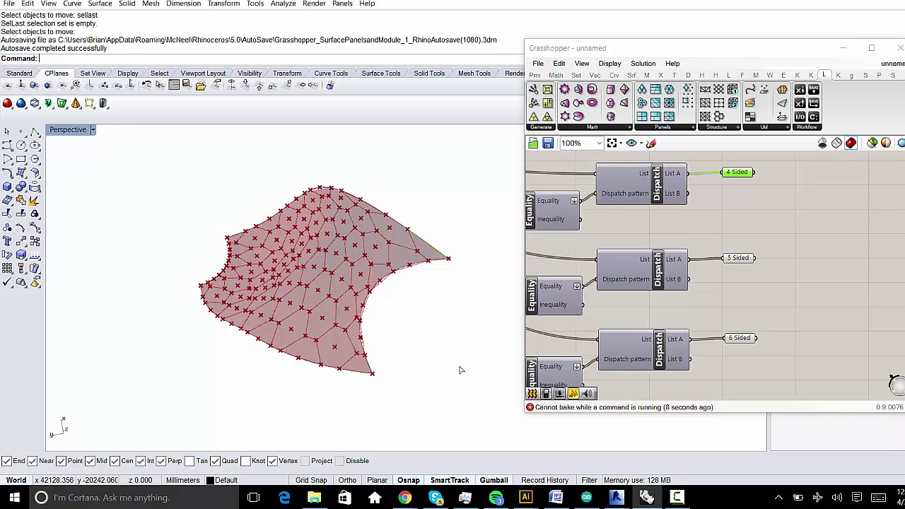
key("Return")
scroll(524, 315, "down", 2)
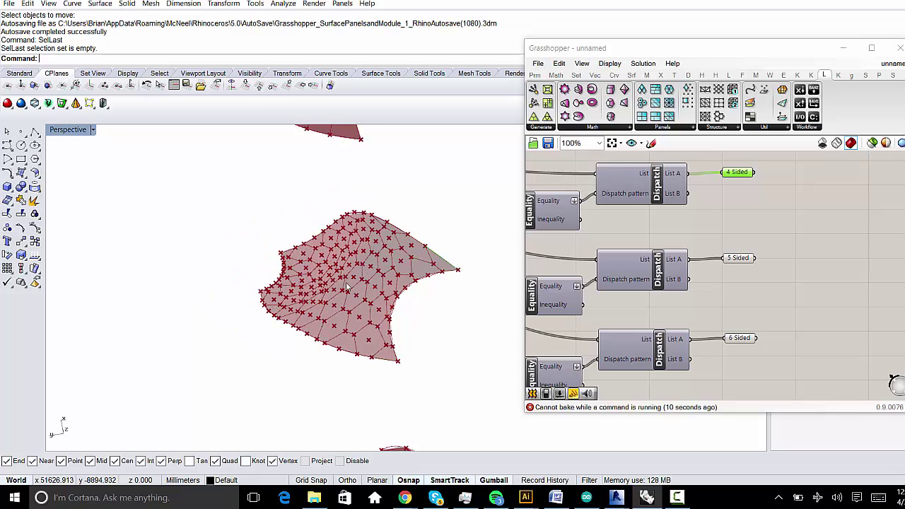
- Bake the 4 Sided curves and select the baked result with SelLast
left_click(762, 184)
mouse_move(741, 172)
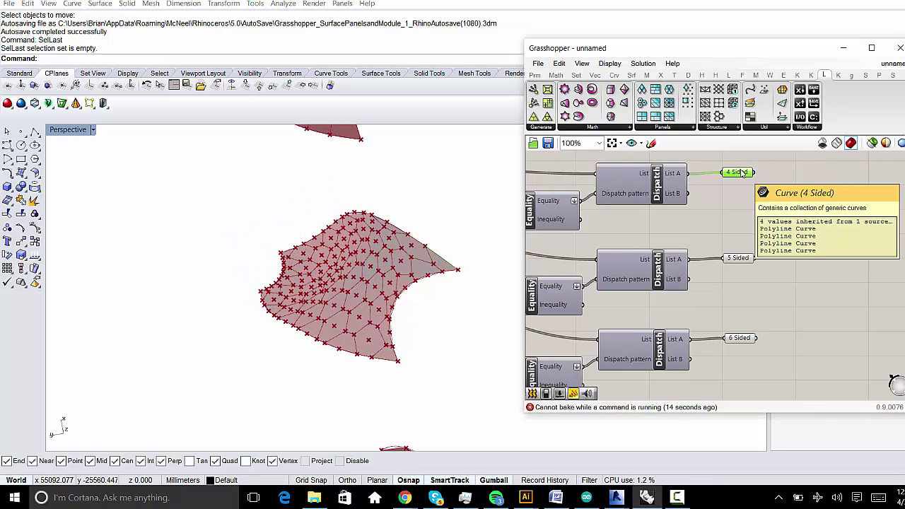
left_click(446, 246)
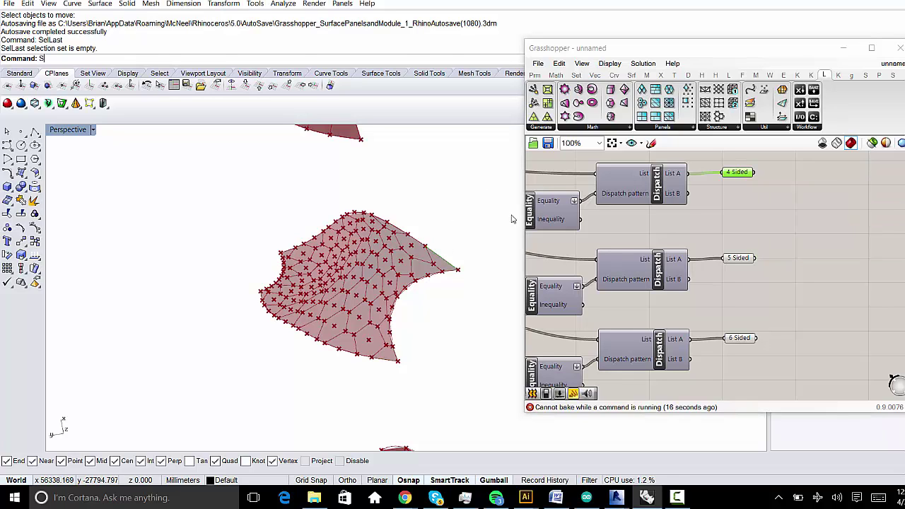
type("SelLa")
key("Return")
- Move the baked 4 Sided curves off the panelled surface into the empty space beside it
right_click_drag(485, 215, 445, 230)
scroll(357, 262, "down", 4)
type("M")
key("Return")
scroll(354, 278, "down", 5)
left_click(382, 278)
left_click(445, 292)
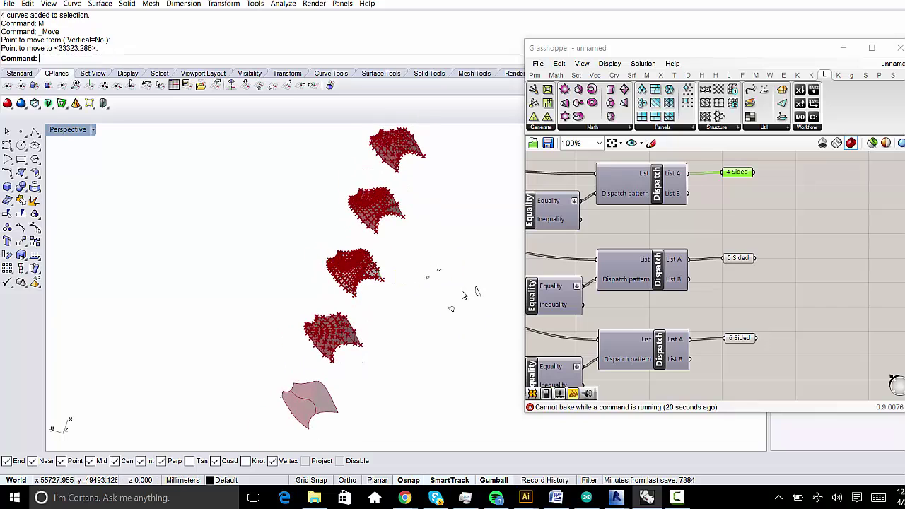
- Bake the 5 Sided curves and select them with SelLast
scroll(445, 297, "up", 4)
left_click(743, 261)
left_click(341, 320)
type("SelLast")
key("Return")
scroll(357, 316, "up", 1)
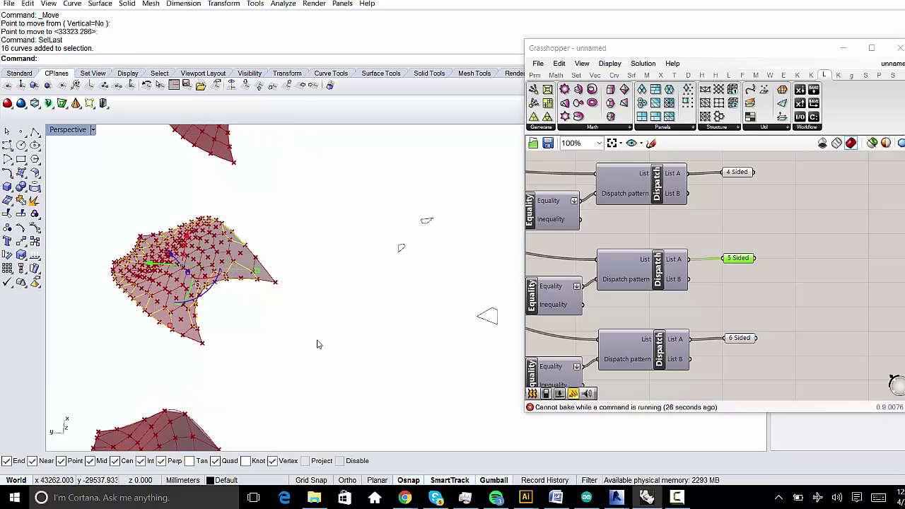
- Move the baked 5 Sided curves off the surface towards the separated 4 Sided curves
type("M")
key("Return")
left_click(263, 309)
left_click(391, 330)
right_click_drag(394, 359, 337, 345)
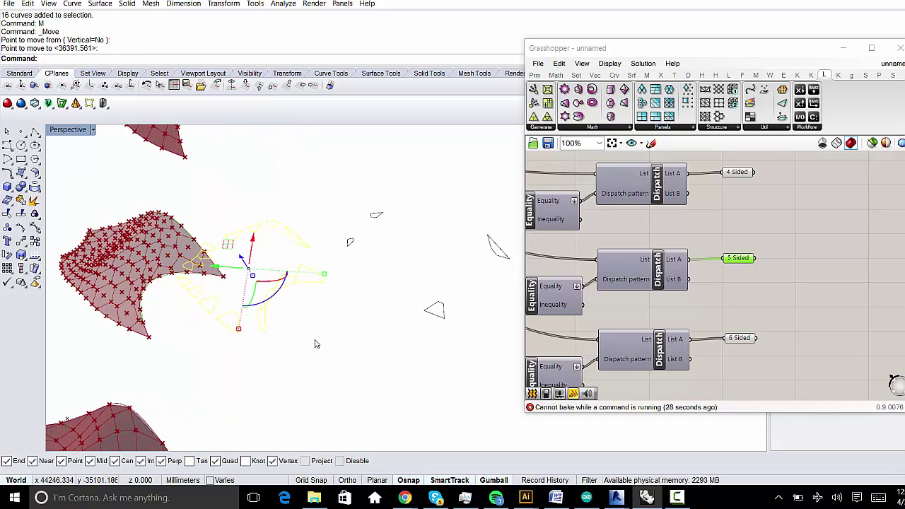
- Move the 5 Sided curves by a corner point and snap them to the matching corner of the 4 Sided curves
type("M")
key("Return")
left_click(266, 333)
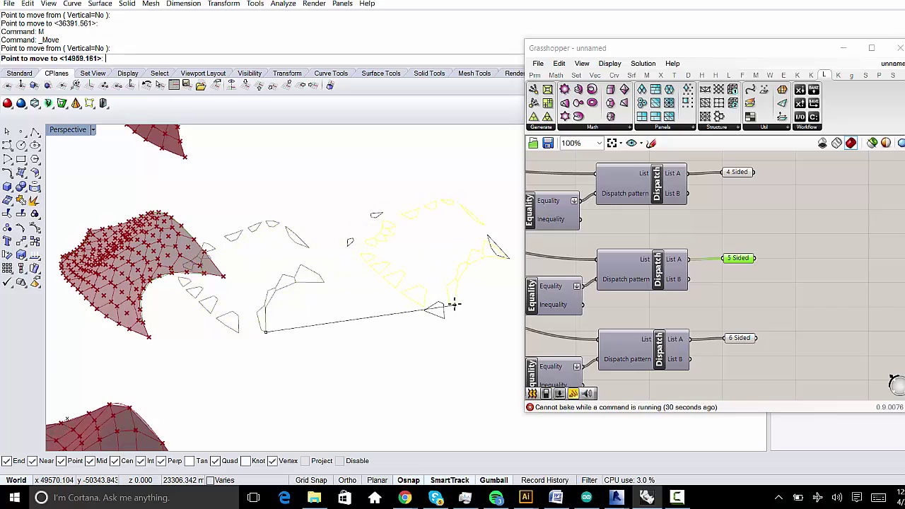
scroll(428, 343, "up", 5)
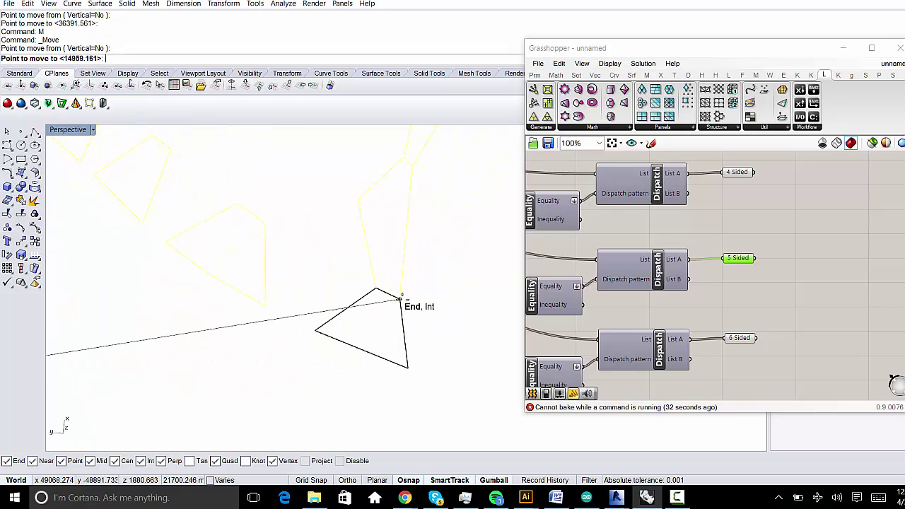
left_click(403, 305)
scroll(329, 367, "down", 5)
right_click_drag(329, 367, 333, 343)
scroll(396, 311, "up", 5)
right_click_drag(382, 311, 589, 262)
key("Escape")
- Bake the 6 Sided curves and select them with SelLast
left_click(747, 338)
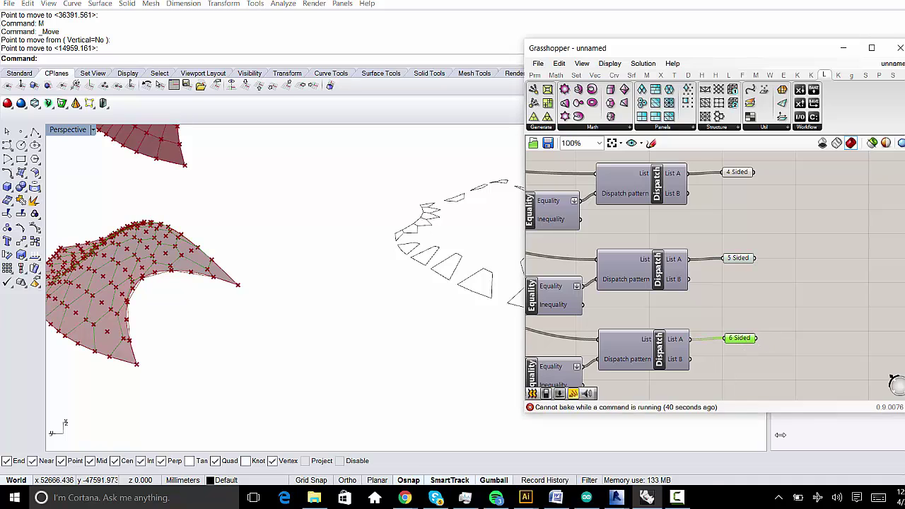
left_click(260, 280)
type("Sel")
key("Return")
scroll(248, 304, "down", 3)
- Move the baked 6 Sided curves off the surface to beside the joined 4 and 5 Sided curves
type("M")
key("Return")
left_click(215, 318)
left_click(393, 235)
scroll(401, 247, "up", 5)
mouse_move(401, 248)
right_mouse_down()
mouse_move(434, 299)
mouse_move(401, 247)
right_mouse_up()
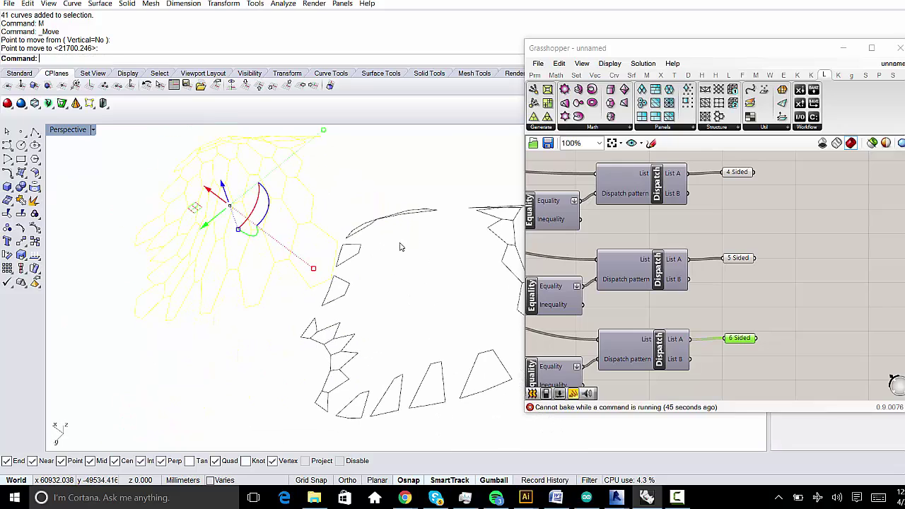
- Snap the 6 Sided curves by a corner point to the matching corner of the 4 and 5 Sided set
type("M")
key("Return")
left_click(327, 280)
scroll(412, 303, "up", 3)
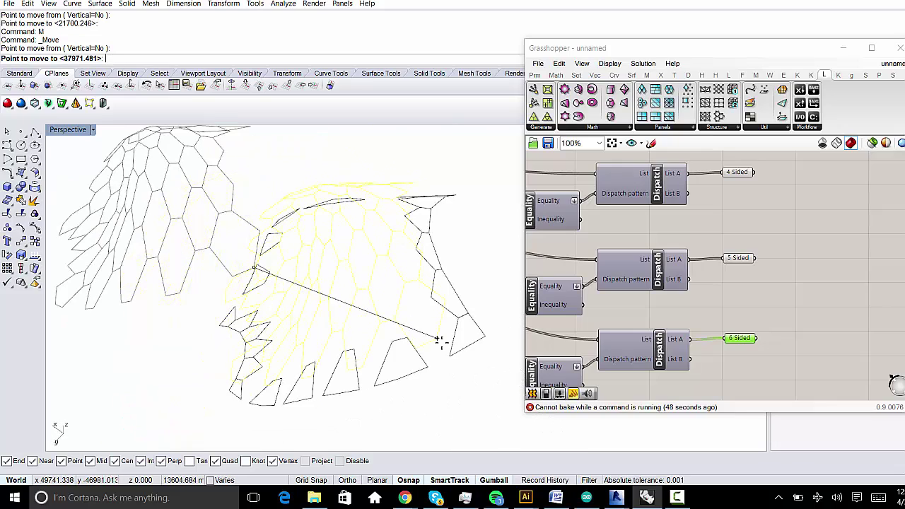
scroll(443, 345, "up", 2)
left_click(463, 375)
scroll(428, 371, "down", 5)
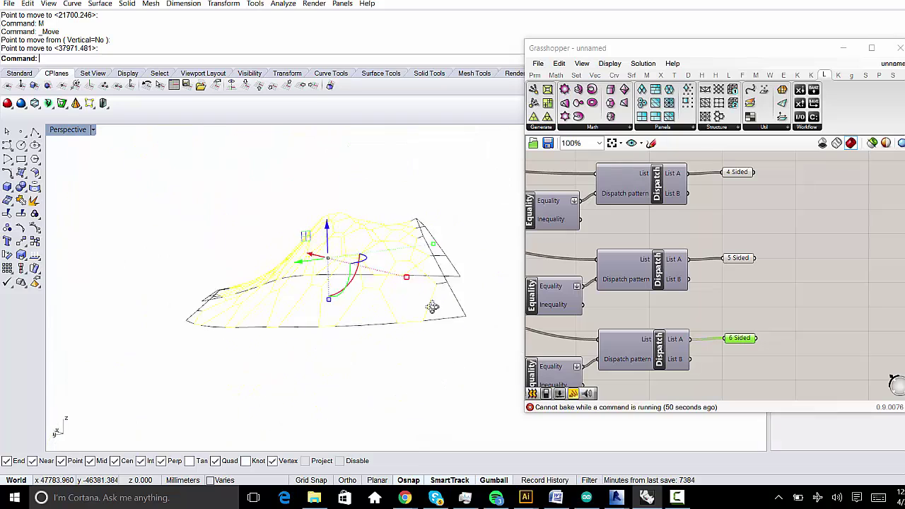
- Inspect the reassembled panelling and select all of the baked 4, 5 and 6 Sided curves together
right_click_drag(432, 303, 431, 315)
left_click(431, 370)
right_click_drag(252, 267, 303, 243)
scroll(313, 295, "down", 5)
scroll(297, 237, "up", 3)
left_click_drag(200, 196, 503, 439)
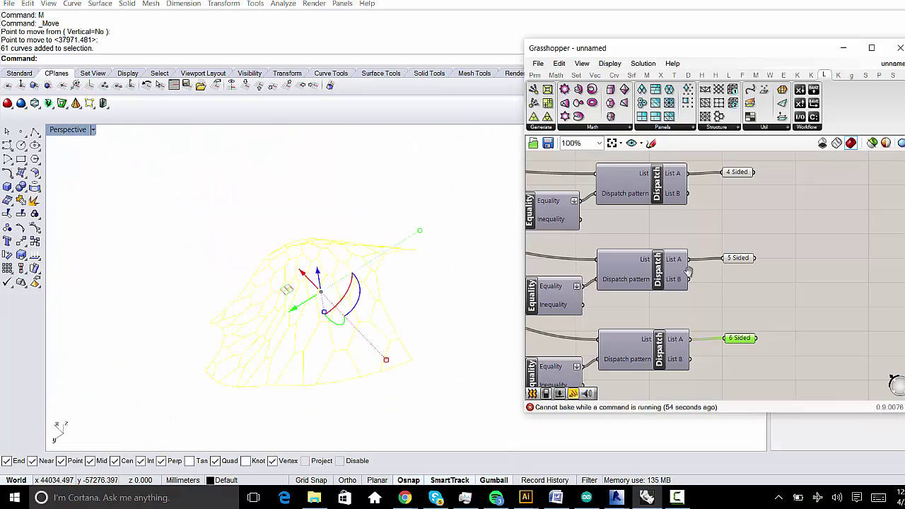
- Examine the Equality and Dispatch branches and the existing AdapComps export chains above them in the definition
right_click_drag(673, 281, 642, 281)
scroll(733, 283, "down", 3)
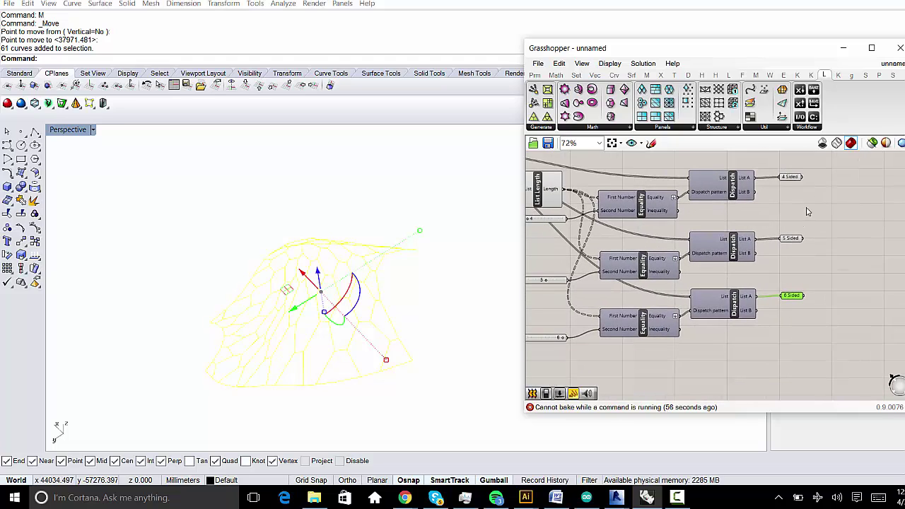
left_click_drag(797, 240, 799, 236)
right_click_drag(866, 225, 744, 242)
double_click(755, 222)
left_click(688, 227)
scroll(674, 181, "down", 4)
right_click_drag(672, 177, 744, 292)
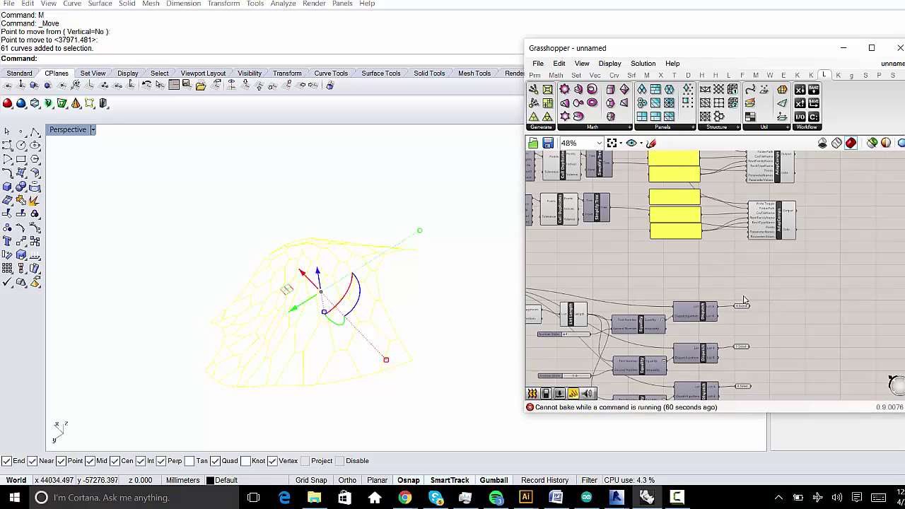
scroll(638, 210, "up", 4)
- Duplicate the triangle panels' Cull Duplicates, Simplify Tree, text panels and AdapComps chain near the 4 Sided parameter
left_click_drag(848, 304, 746, 276)
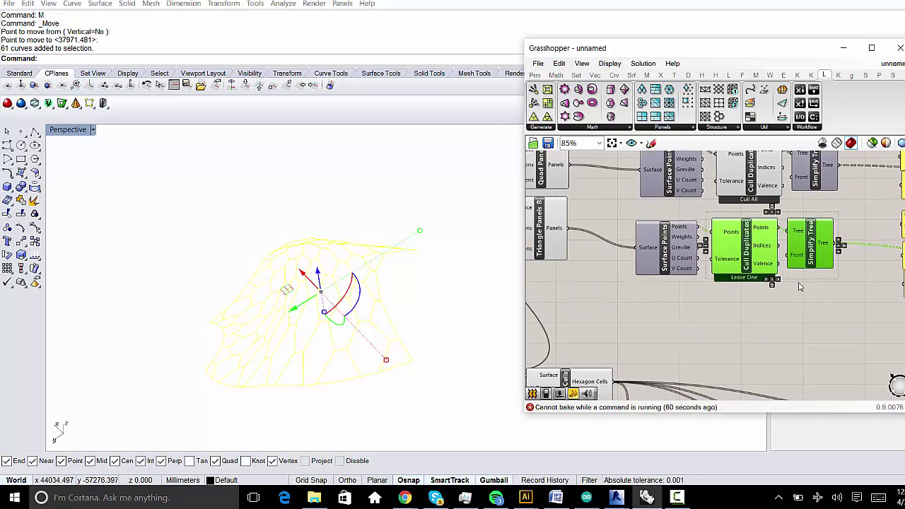
right_click_drag(828, 304, 691, 287)
left_click(779, 305)
right_click_drag(780, 305, 756, 309)
scroll(693, 281, "down", 1)
right_click_drag(885, 309, 830, 304)
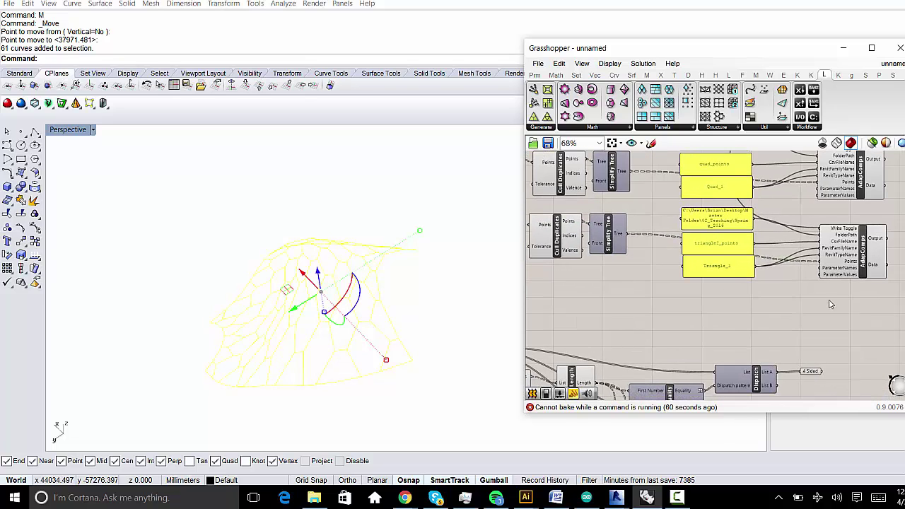
scroll(830, 304, "down", 1)
left_click_drag(873, 302, 762, 301)
key("ctrl+c")
key("ctrl+v")
scroll(587, 237, "down", 3)
scroll(763, 343, "up", 3)
right_click_drag(762, 343, 699, 335)
scroll(699, 336, "up", 1)
scroll(704, 212, "down", 1)
- Move the shared write button from the upper export chains to above the duplicated chain
right_click_drag(705, 184, 646, 239)
scroll(636, 205, "down", 2)
right_click_drag(617, 170, 646, 263)
scroll(593, 167, "down", 1)
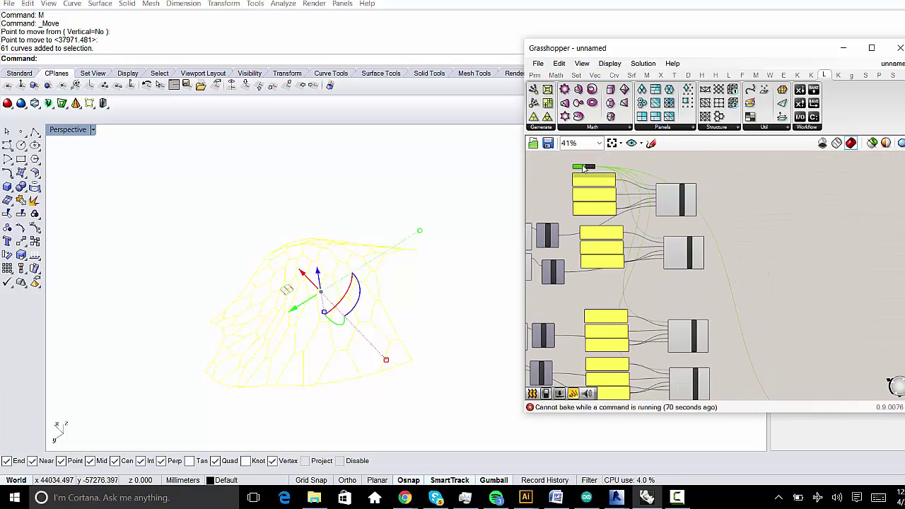
right_click_drag(829, 354, 693, 262)
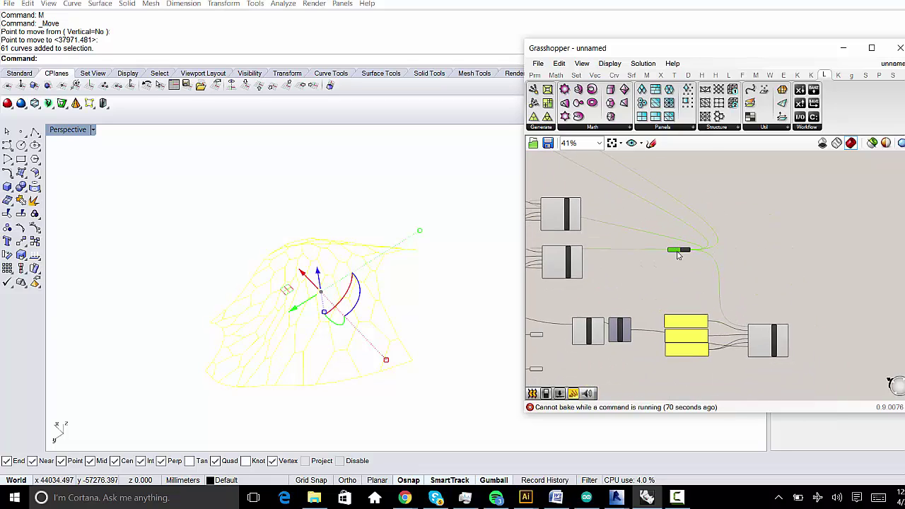
scroll(677, 254, "up", 3)
left_click_drag(775, 325, 813, 396)
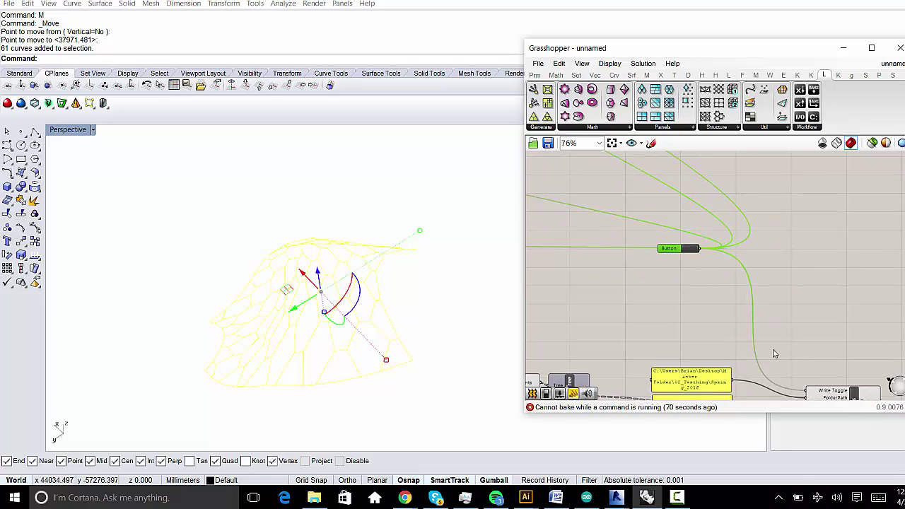
left_click(668, 249)
scroll(701, 297, "down", 5)
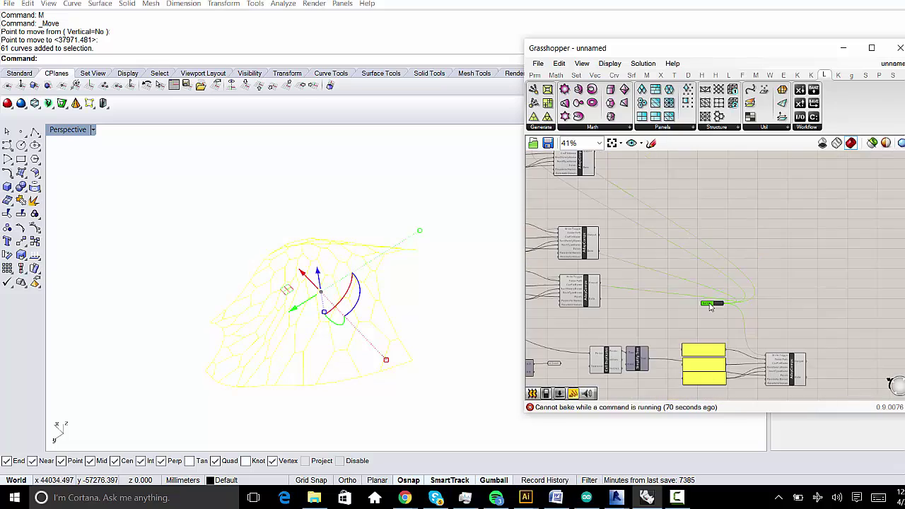
scroll(598, 208, "up", 1)
- Place a copy of the button by the duplicated chain and connect it to that chain's Write Toggle input
right_click_drag(601, 211, 688, 318)
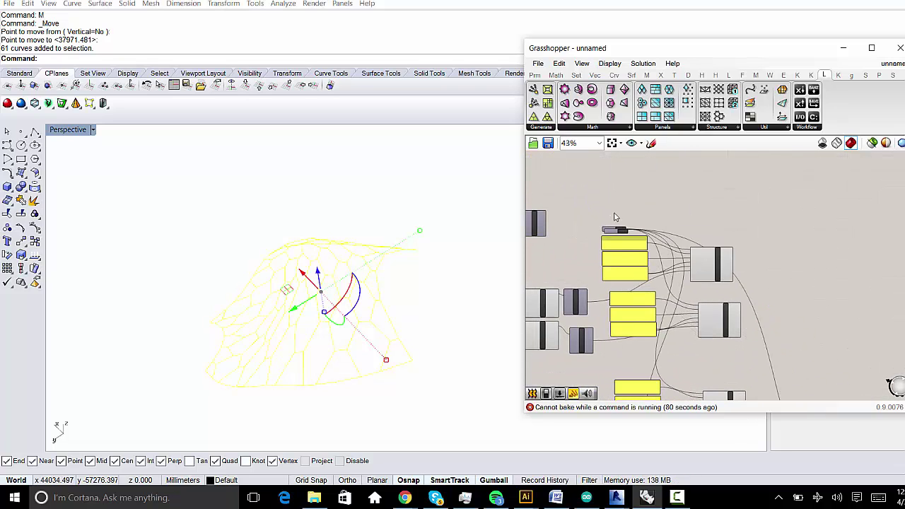
scroll(622, 226, "up", 4)
scroll(591, 244, "down", 5)
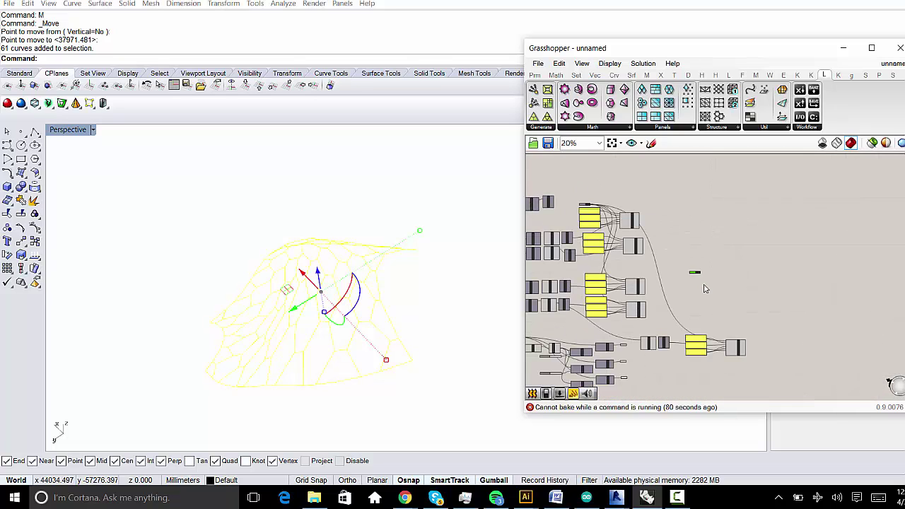
scroll(665, 332, "up", 4)
left_click_drag(654, 327, 767, 354)
- Select the duplicated export chain and adjust its position beside the 4 Sided parameter
right_click_drag(829, 365, 815, 258)
left_click_drag(833, 186, 599, 361)
left_click_drag(644, 284, 649, 268)
right_click_drag(649, 267, 827, 282)
right_click_drag(715, 282, 760, 270)
left_click(802, 305)
right_click_drag(802, 305, 746, 318)
scroll(728, 292, "up", 4)
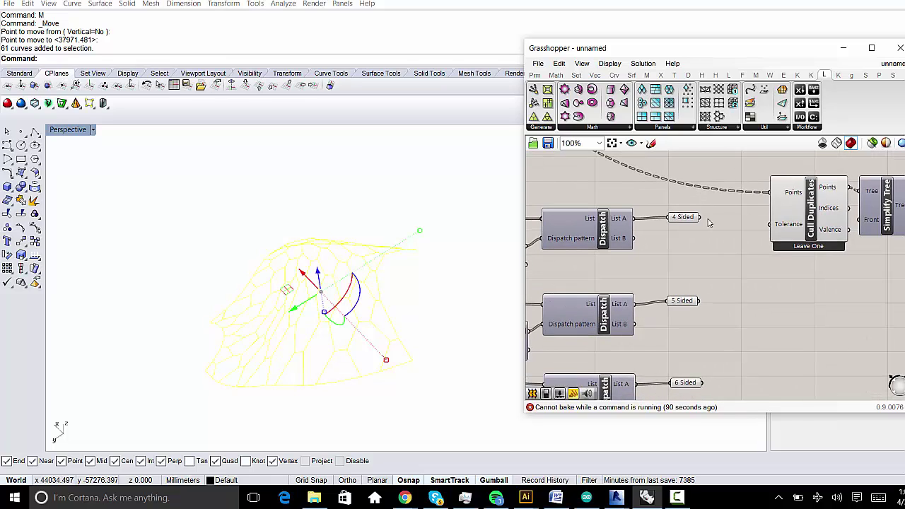
- Add a Control Points component and connect the 4 Sided parameter to its Curve input
double_click(781, 281)
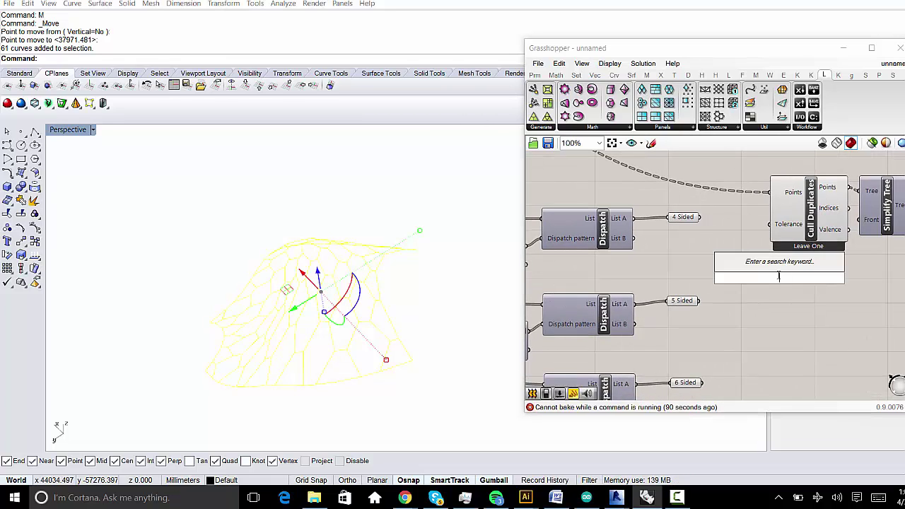
type("control")
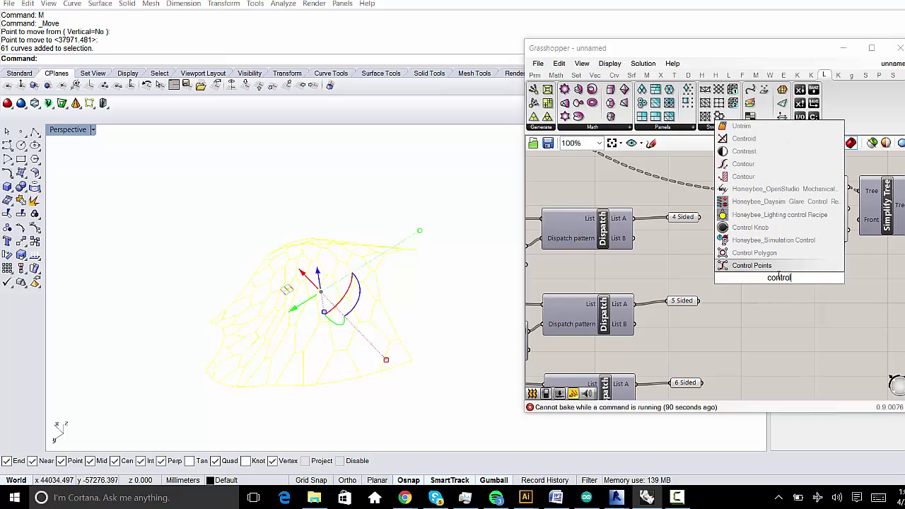
key("Return")
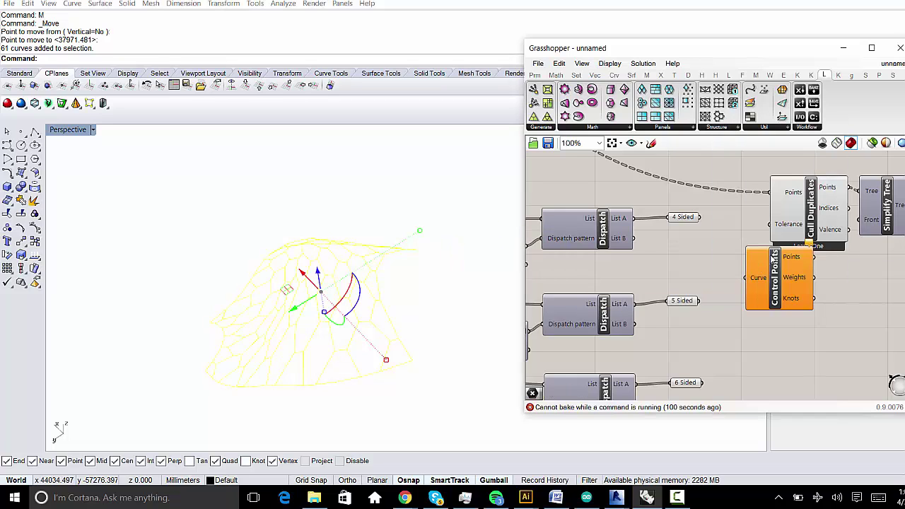
scroll(776, 252, "down", 1)
left_click(777, 251)
left_click_drag(776, 251, 734, 230)
left_click(717, 242)
scroll(776, 211, "up", 1)
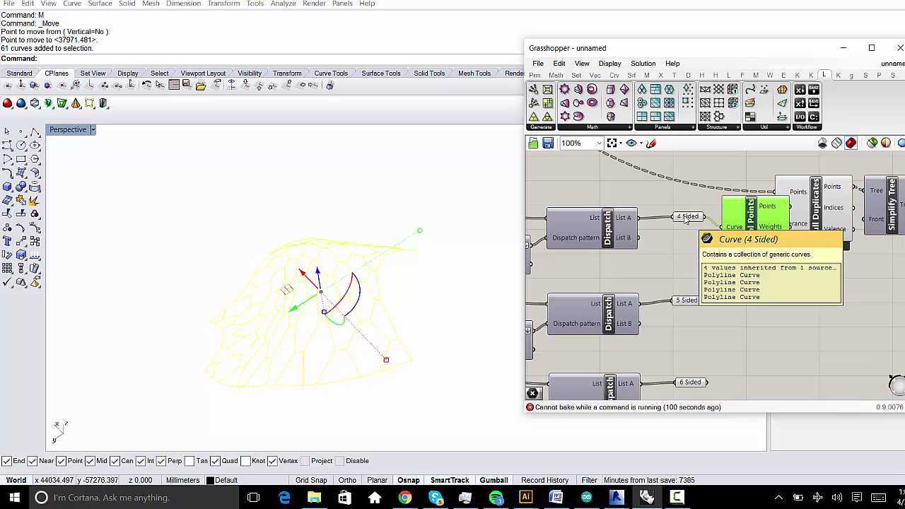
- Move the duplicated export chain away from Control Points so the components no longer overlap
right_click_drag(788, 218, 703, 232)
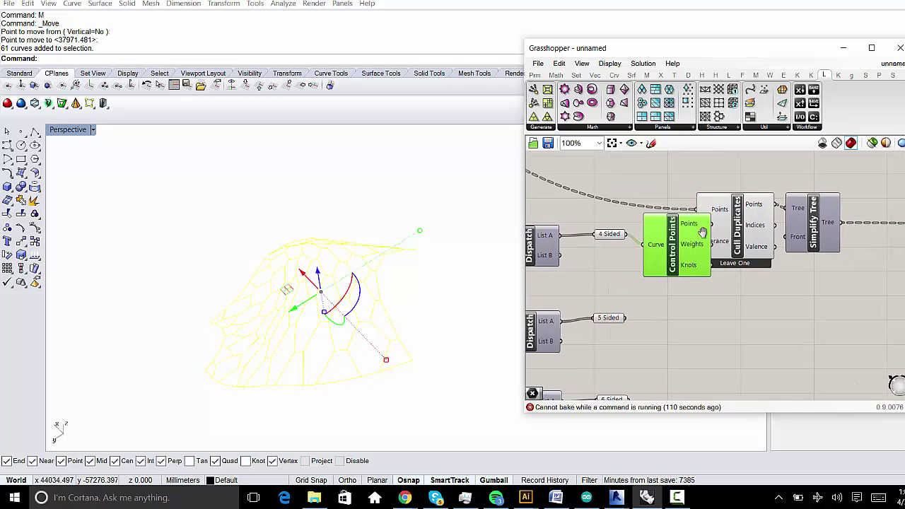
right_click_drag(794, 207, 761, 285)
scroll(761, 285, "up", 1)
left_click_drag(778, 202, 705, 320)
left_click_drag(694, 308, 788, 315)
scroll(783, 312, "up", 1)
- Connect the Points output of Control Points to the Points input of Cull Duplicates, replacing the existing wire
right_click_drag(625, 289, 757, 260)
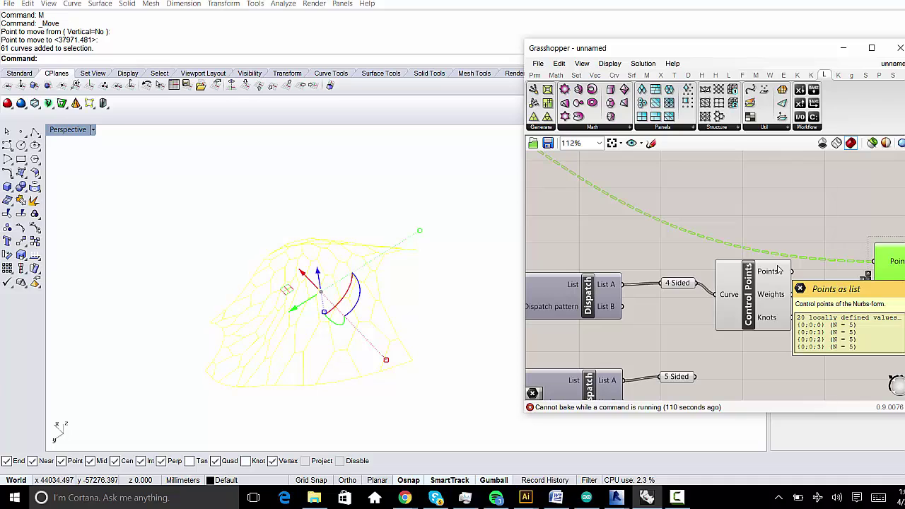
right_click_drag(854, 288, 704, 277)
right_click_drag(652, 251, 725, 254)
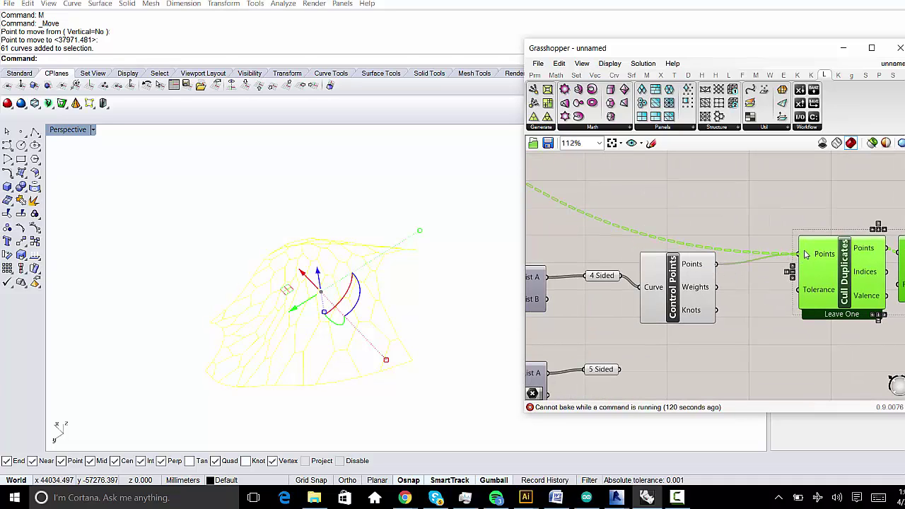
right_click_drag(805, 254, 747, 244)
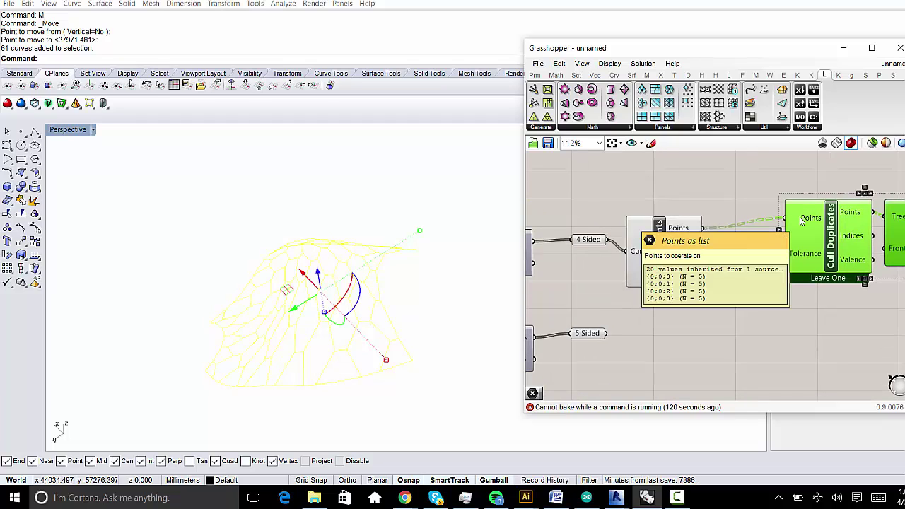
right_click_drag(801, 221, 702, 223)
mouse_move(768, 215)
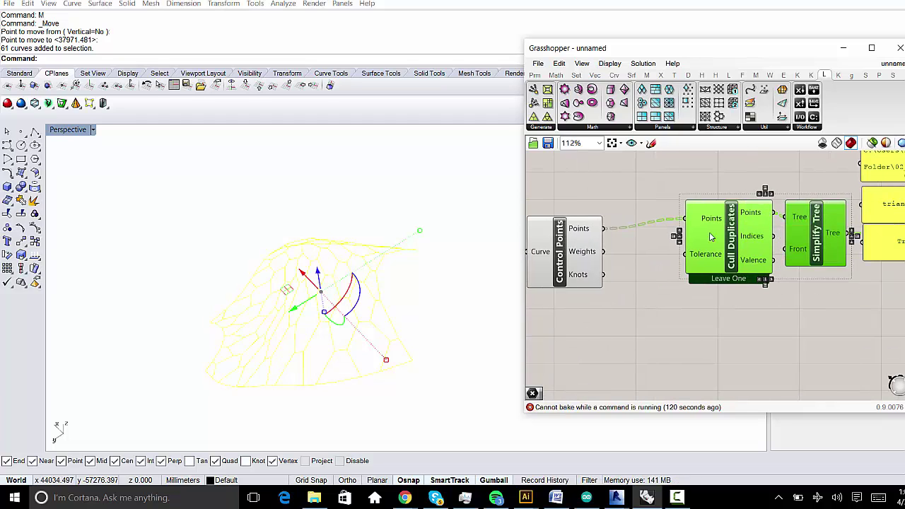
- Move Cull Duplicates and Simplify Tree closer to Control Points in the 4 Sided chain and check the culled points and AdapComps wiring
left_click_drag(758, 274, 703, 283)
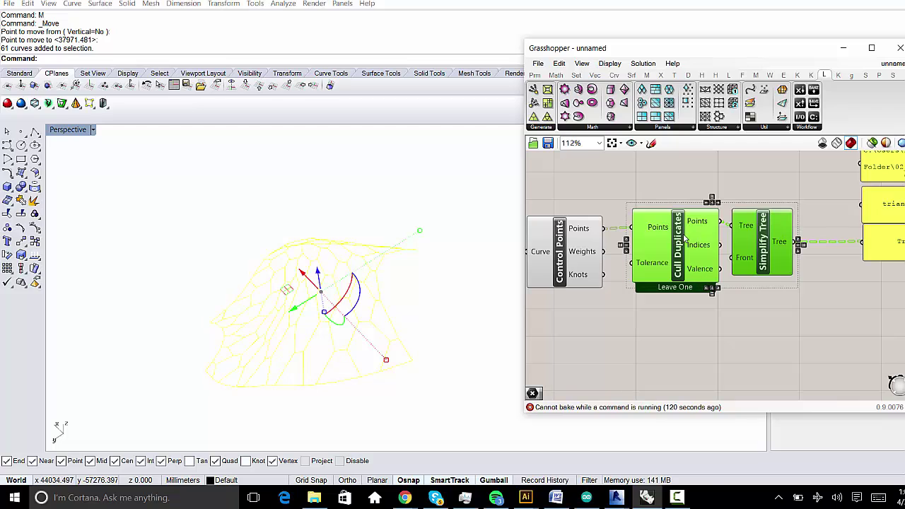
mouse_move(701, 224)
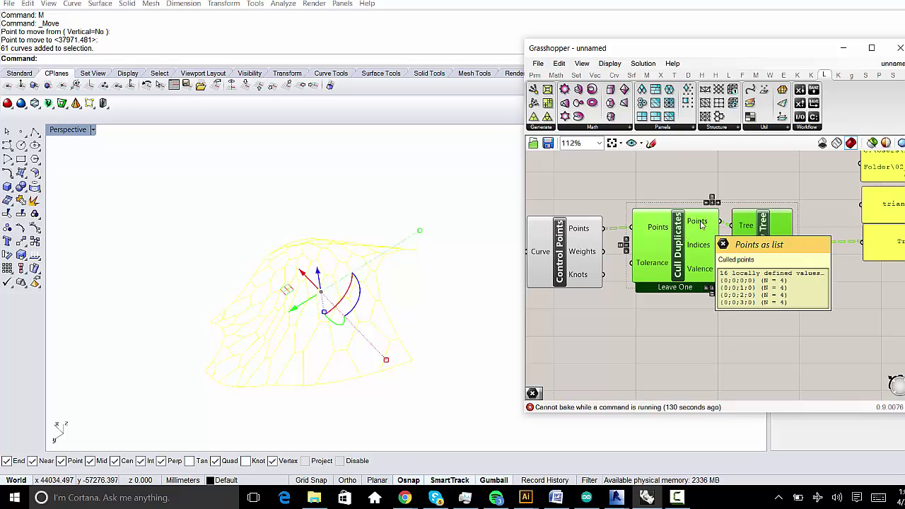
right_click_drag(782, 241, 652, 256)
mouse_move(750, 242)
scroll(750, 242, "up", 1)
scroll(750, 241, "down", 2)
scroll(836, 244, "up", 3)
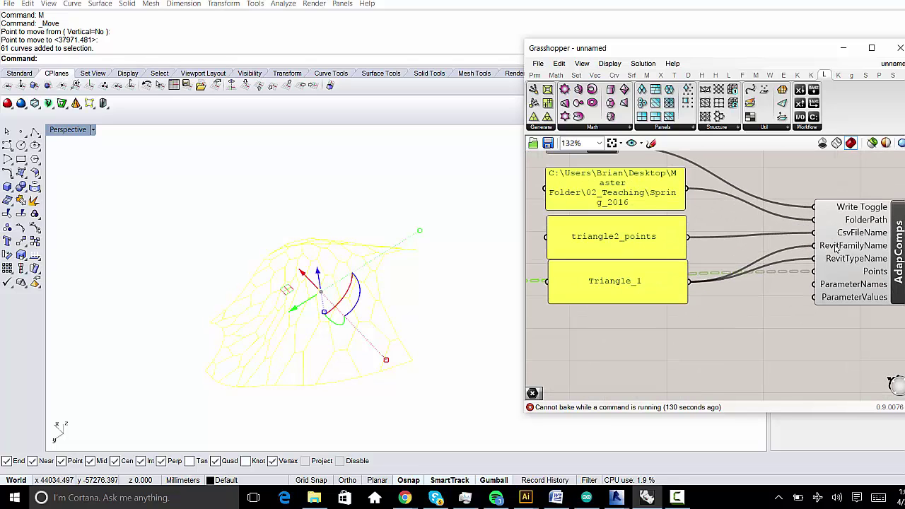
right_click_drag(682, 292, 791, 303)
scroll(791, 303, "down", 1)
right_click_drag(729, 302, 620, 275)
scroll(771, 244, "down", 4)
left_click_drag(839, 190, 587, 281)
scroll(668, 238, "up", 2)
scroll(668, 239, "up", 2)
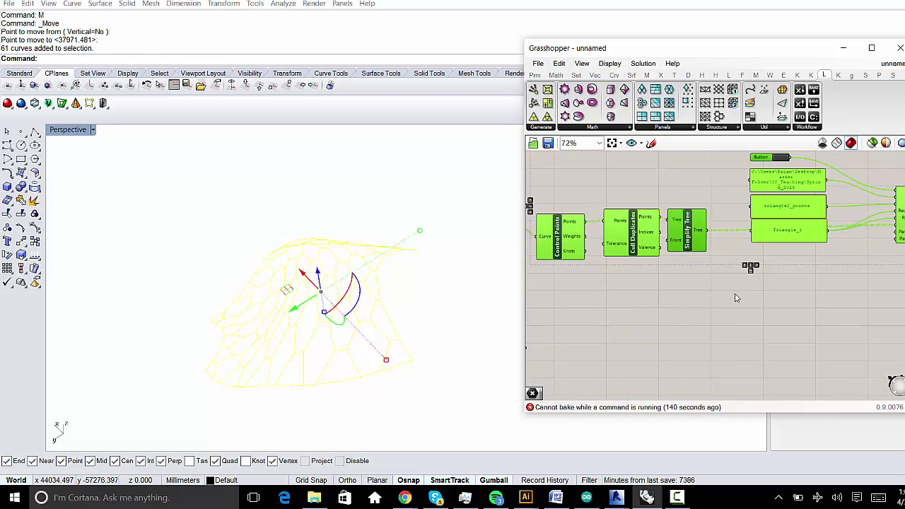
right_click_drag(613, 301, 691, 286)
scroll(707, 302, "down", 1)
right_click_drag(812, 271, 675, 271)
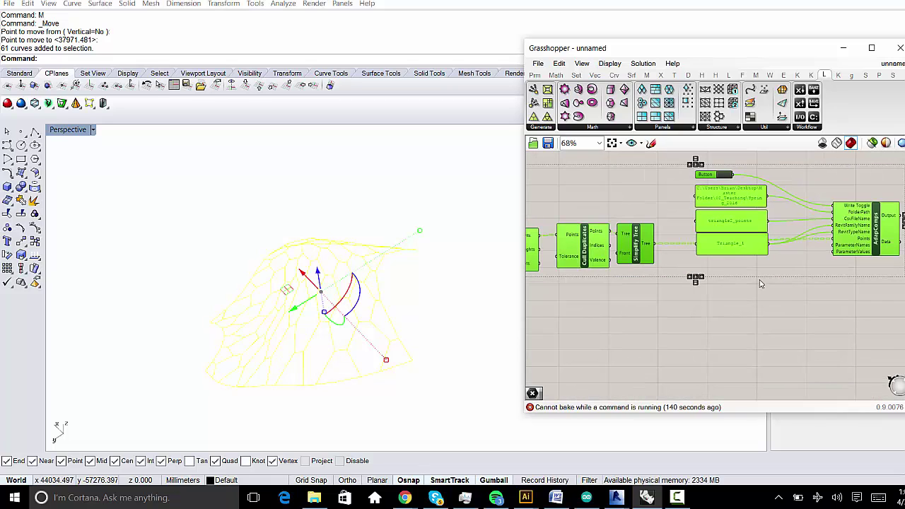
left_click(892, 309)
- Duplicate the 4 Sided export chain without the Button beside the 5 Sided parameter, moving its panels and AdapComps clear of the originals
left_click_drag(730, 257, 681, 186)
right_click_drag(657, 229, 741, 231)
left_click_drag(680, 266, 597, 293, "shift")
left_click_drag(718, 242, 721, 302, "alt")
right_click_drag(779, 334, 769, 304)
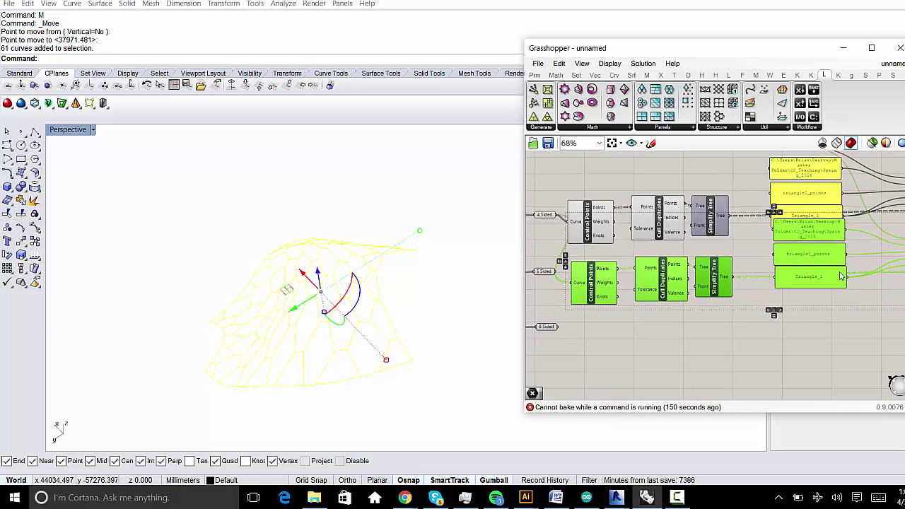
right_click_drag(840, 279, 738, 272)
left_click_drag(853, 311, 711, 232)
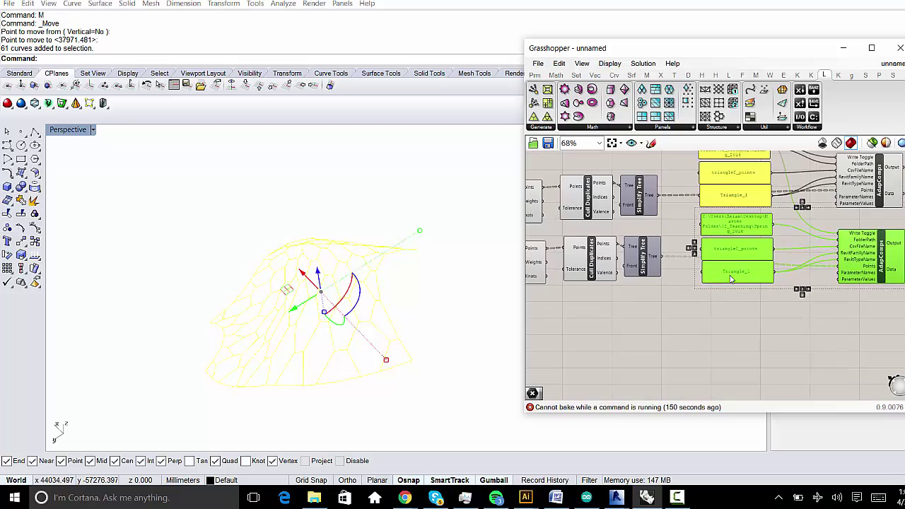
scroll(844, 301, "down", 2)
left_click_drag(870, 327, 537, 233)
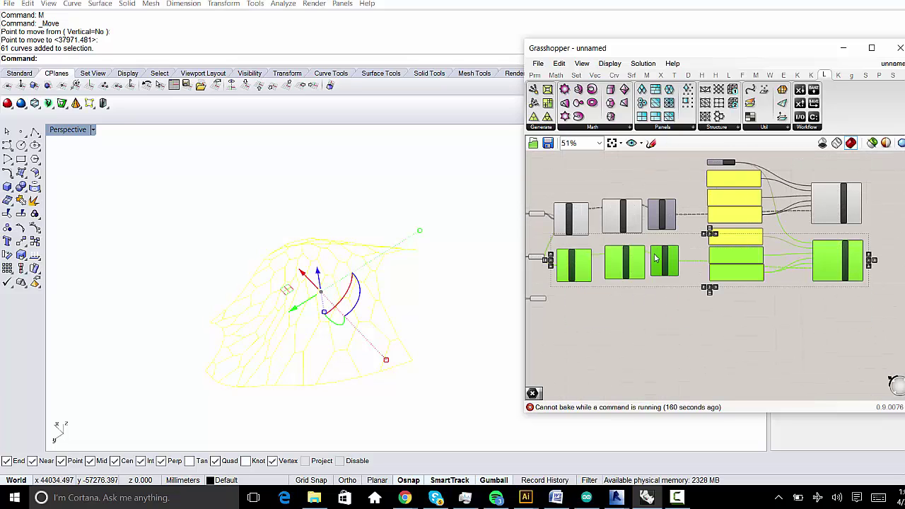
left_click_drag(656, 256, 624, 306, "alt")
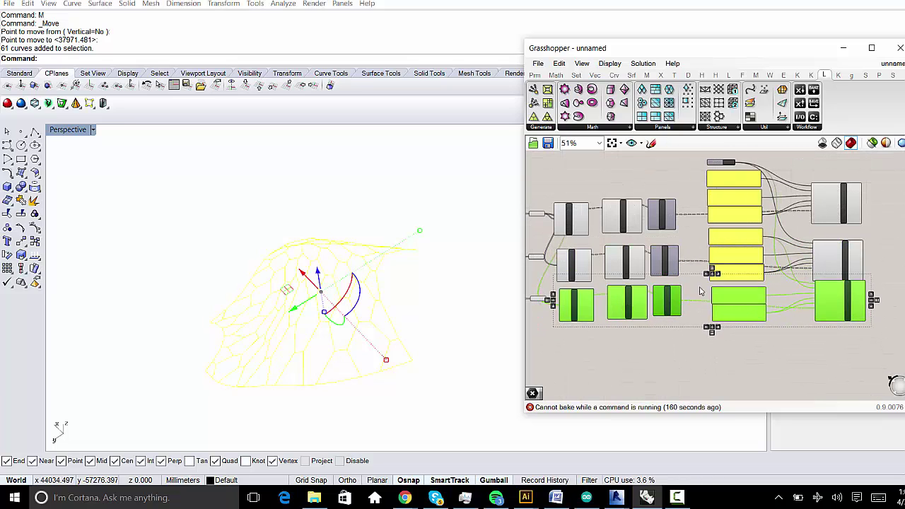
key("ctrl+z")
- Duplicate the export chain beside the 6 Sided parameter, and connect the 5 Sided and 6 Sided parameters to their Control Points Curve inputs
left_click_drag(851, 311, 592, 326)
scroll(593, 326, "up", 3)
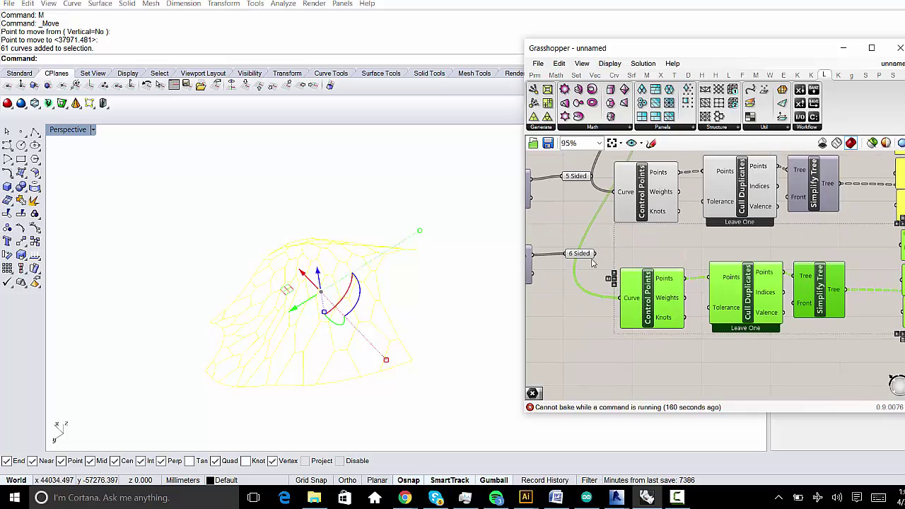
left_click_drag(592, 259, 624, 297)
right_click_drag(586, 213, 586, 239)
left_click_drag(615, 223, 616, 221)
scroll(665, 225, "down", 3)
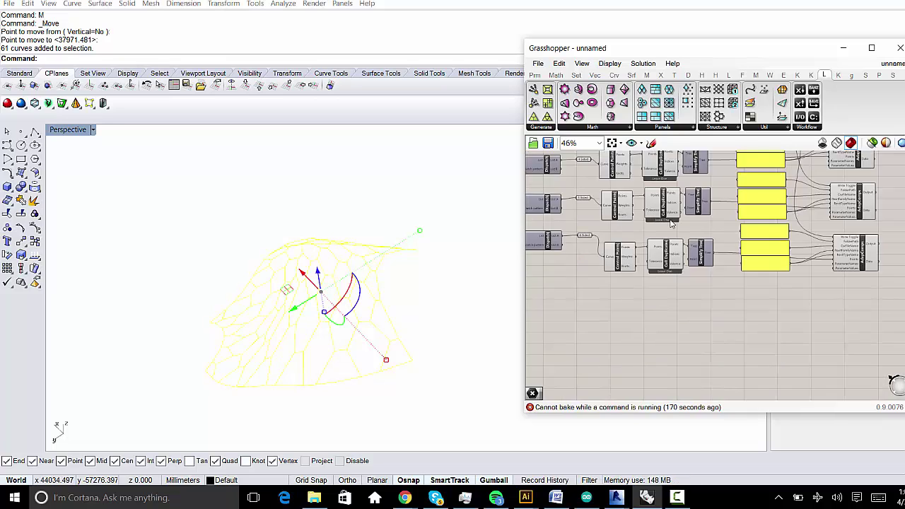
- Change the CSV file name panel of the 4 Sided chain to 4_points
right_click_drag(689, 225, 646, 293)
scroll(650, 285, "up", 4)
right_click_drag(735, 277, 684, 257)
scroll(684, 260, "up", 1)
right_click_drag(613, 213, 655, 307)
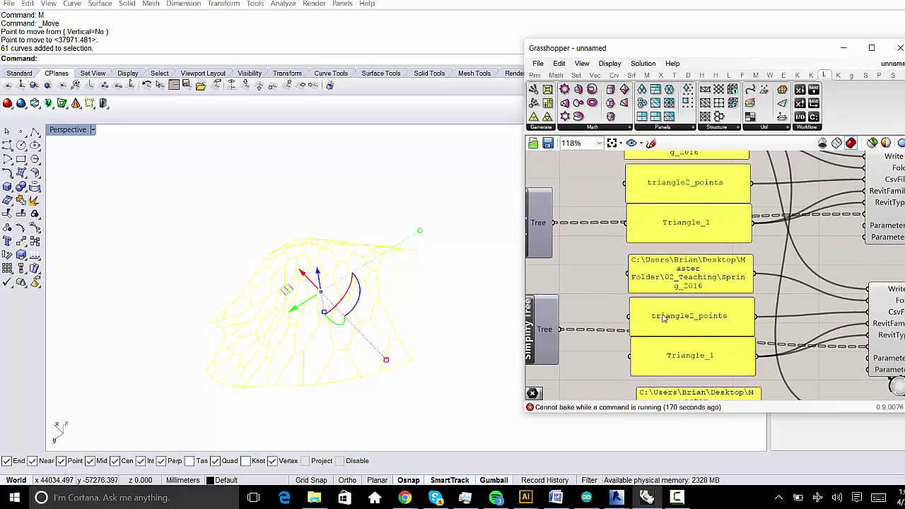
right_click_drag(693, 218, 671, 275)
left_click(666, 241)
right_click(665, 240)
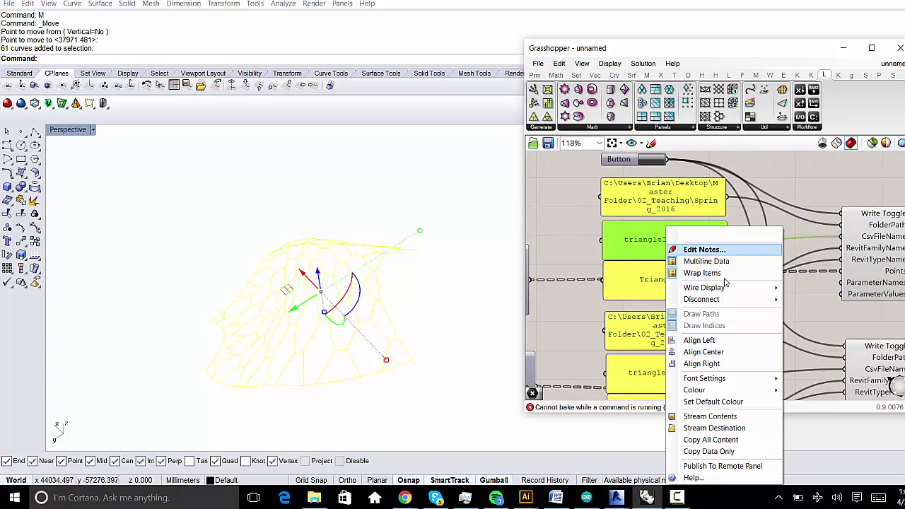
left_click(661, 242)
right_click(659, 241)
left_click(645, 241)
double_click(649, 242)
left_click(621, 218)
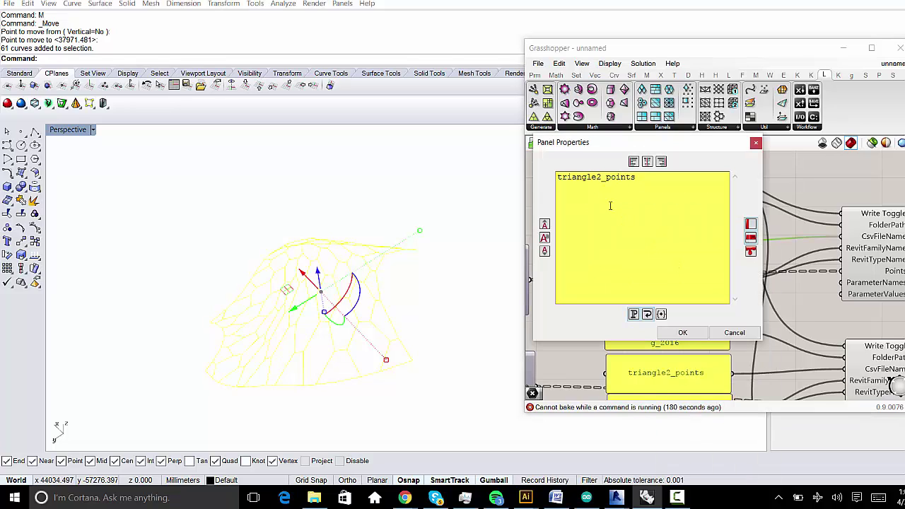
type("4")
left_click(680, 332)
- Change the Revit family and type name panel of the 4 Sided chain to Quad_1
right_click_drag(643, 296, 638, 248)
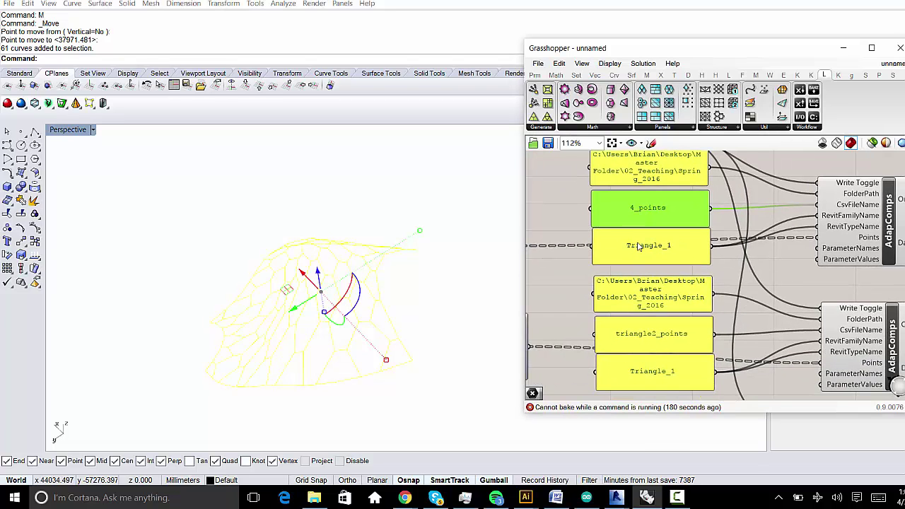
right_click(639, 247)
double_click(625, 244)
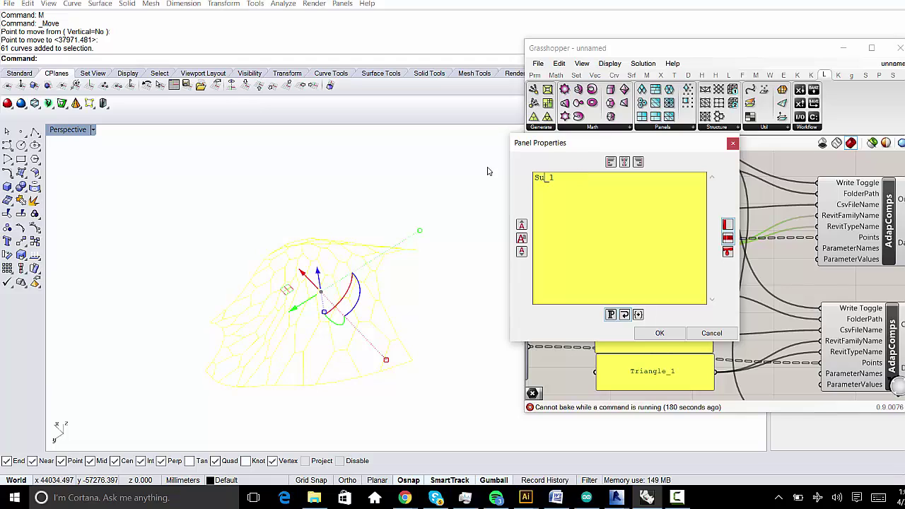
key("BackSpace")
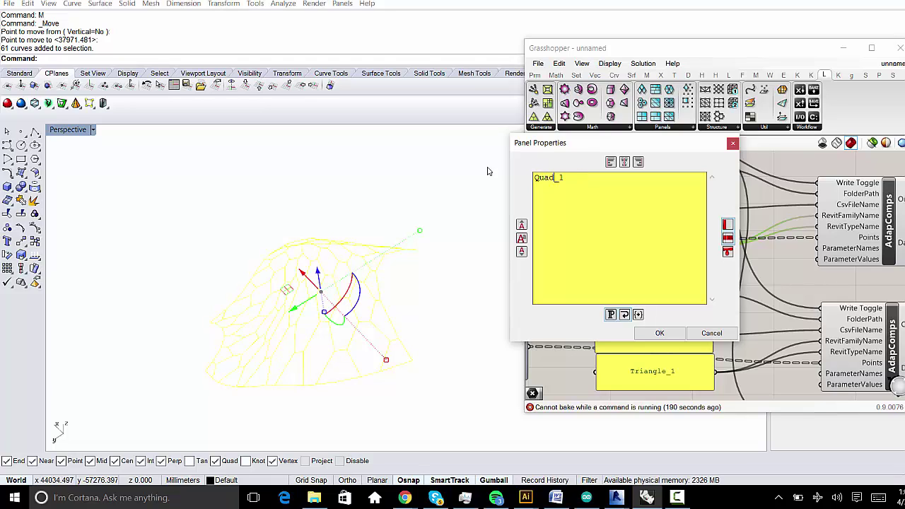
left_click(666, 338)
- Change the CSV file name panel of the 5 Sided chain to 5_points
right_click_drag(666, 342, 660, 317)
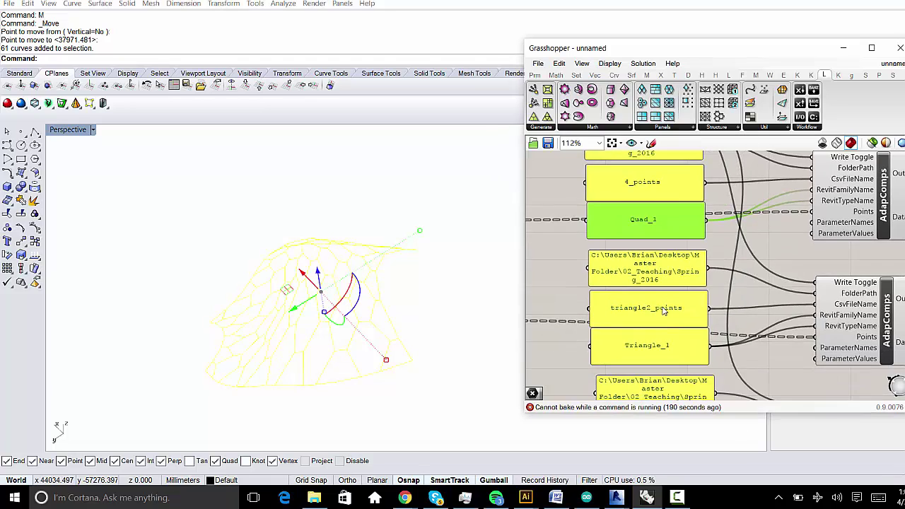
left_click(625, 311)
double_click(625, 311)
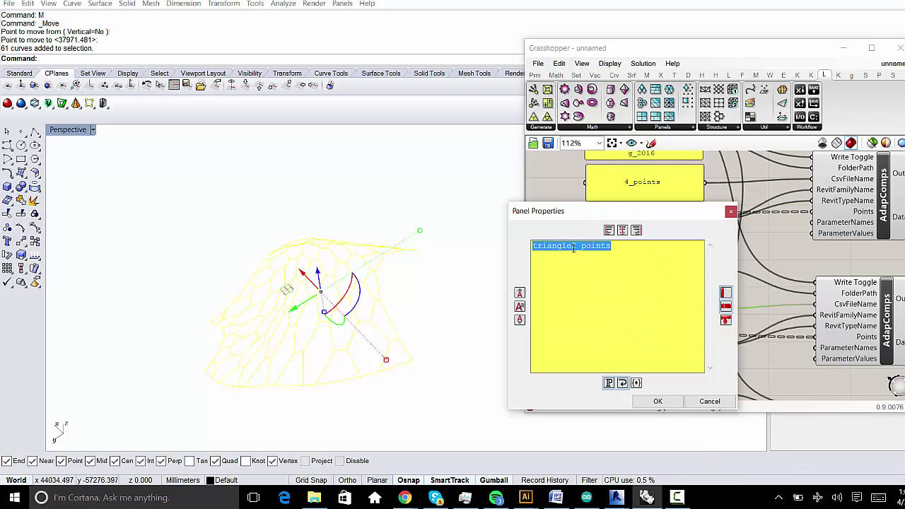
double_click(573, 248)
type("5")
left_click(657, 401)
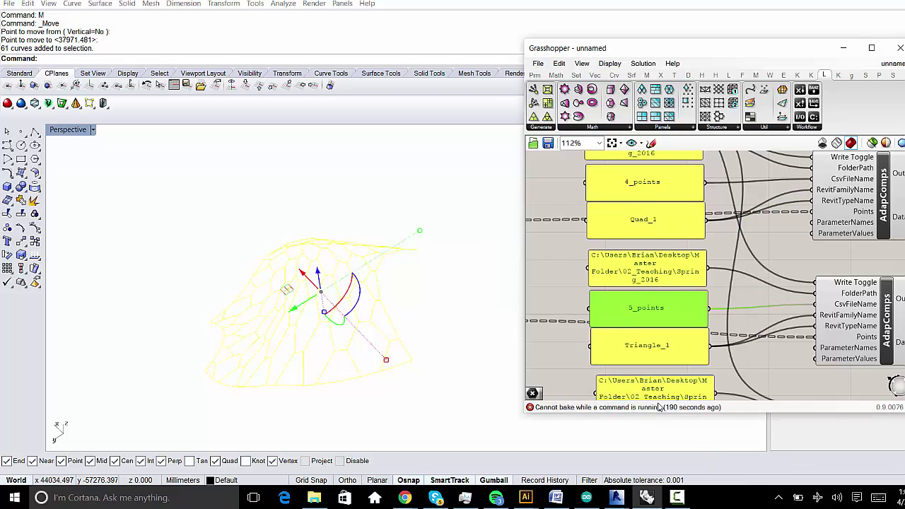
- Change the Revit family and type name panel of the 5 Sided chain to Penta_1
right_click(640, 346)
left_click(667, 250)
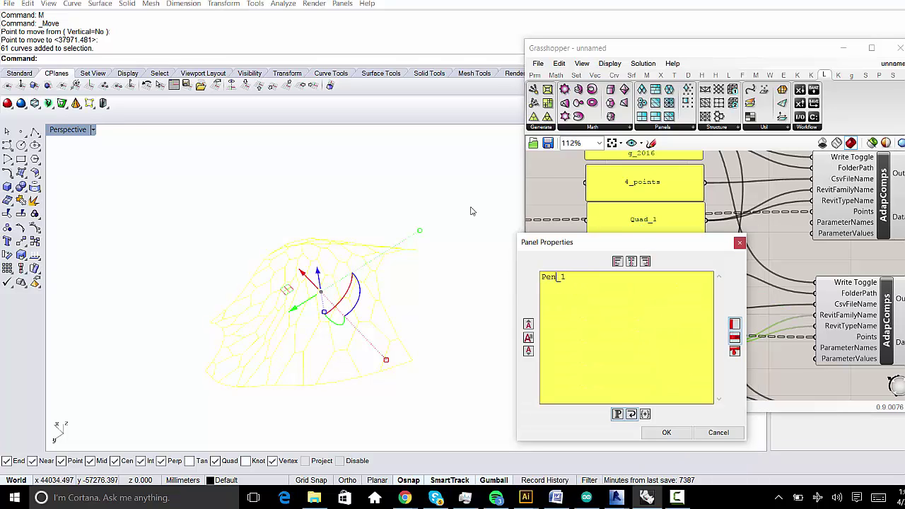
left_click(665, 429)
- Change the CSV file name panel of the 6 Sided chain to 6_points
right_click_drag(666, 398, 638, 244)
double_click(644, 276)
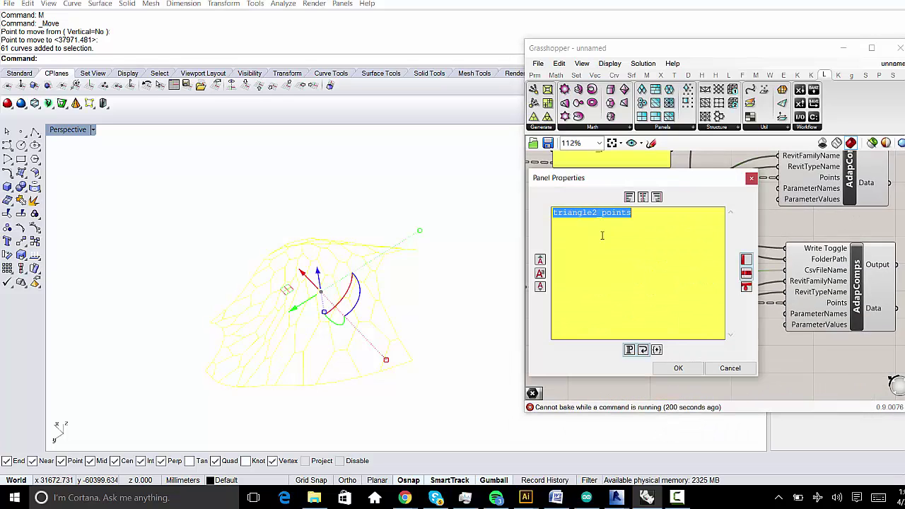
left_click_drag(599, 217, 455, 203)
type("6_")
left_click(678, 367)
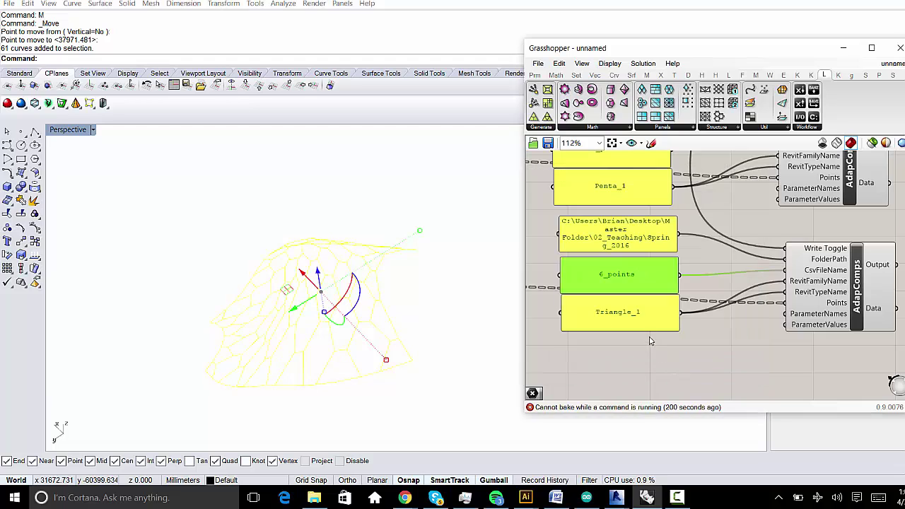
- Change the Revit family and type name panel of the 6 Sided chain to Hexa_1
left_click(615, 316)
double_click(614, 316)
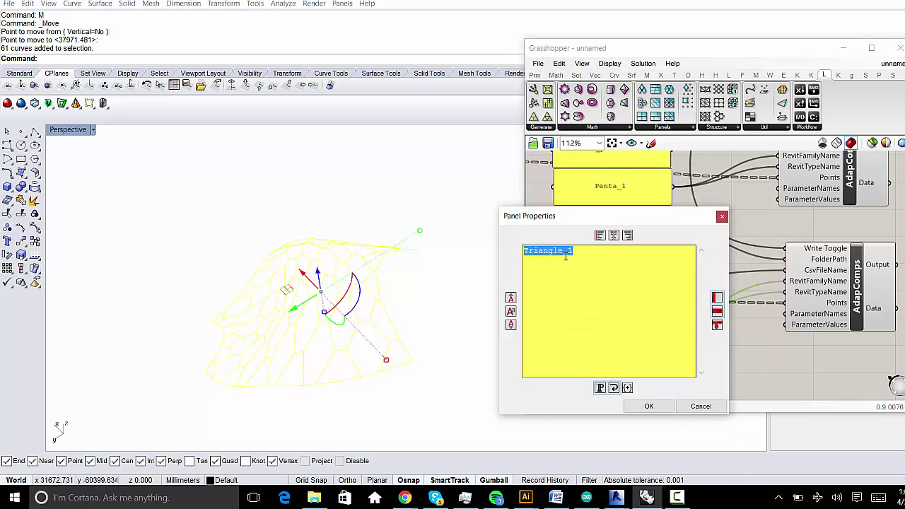
left_click_drag(566, 256, 522, 259)
type("Hexa")
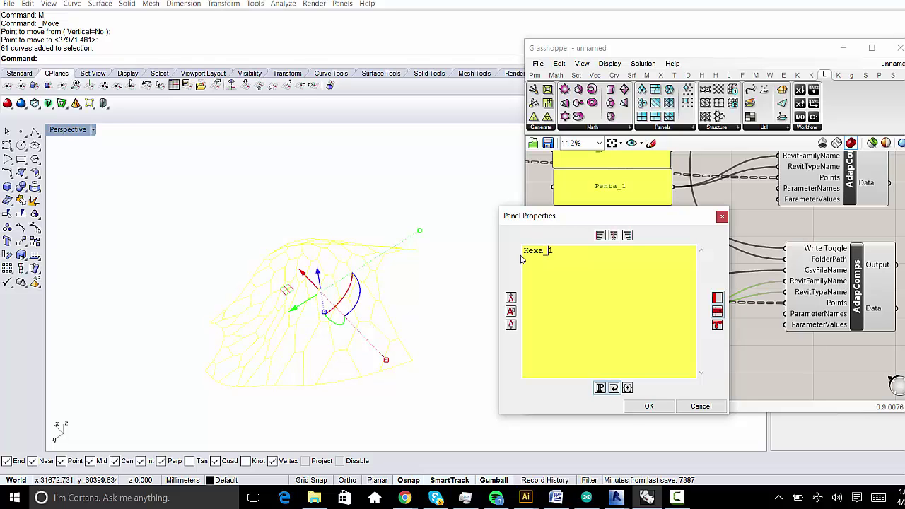
left_click(649, 406)
- Trigger the Button feeding the Write Toggle inputs to export the CSV files of all three AdapComps components
scroll(606, 241, "down", 3)
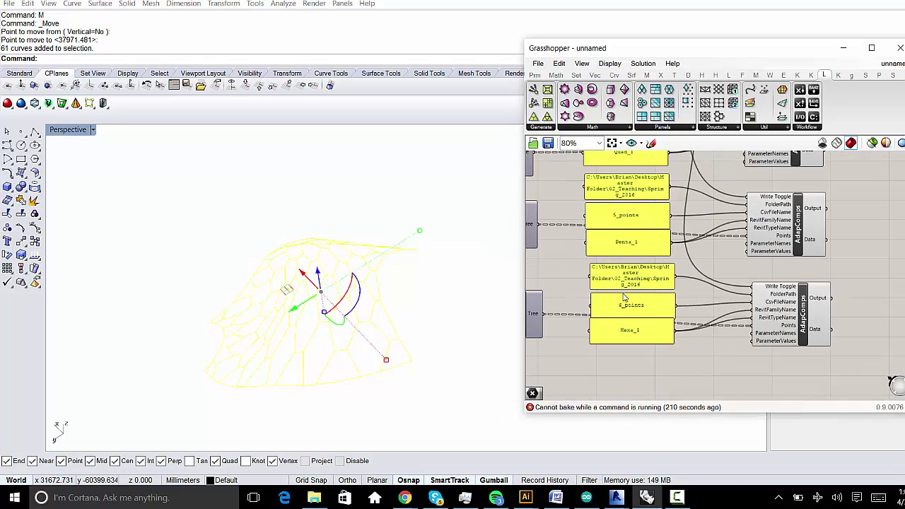
right_click_drag(591, 208, 619, 308)
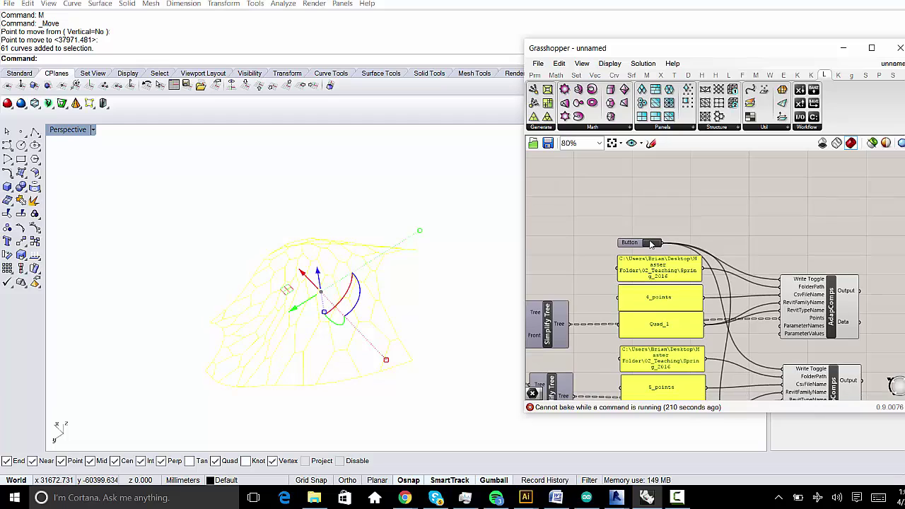
right_click_drag(670, 226, 732, 181)
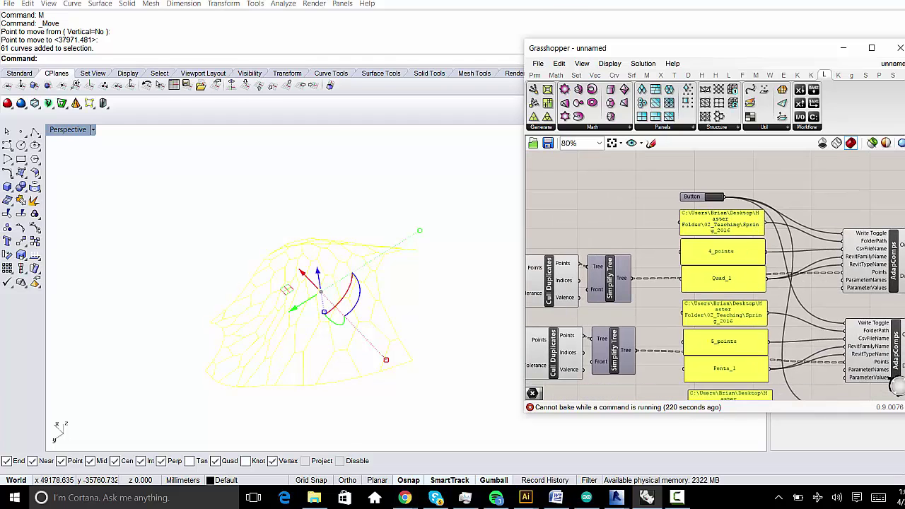
- Switch to File Explorer and check the Spring_2016 folder for 4_points.csv, 5_points.csv and 6_points.csv
left_click(314, 497)
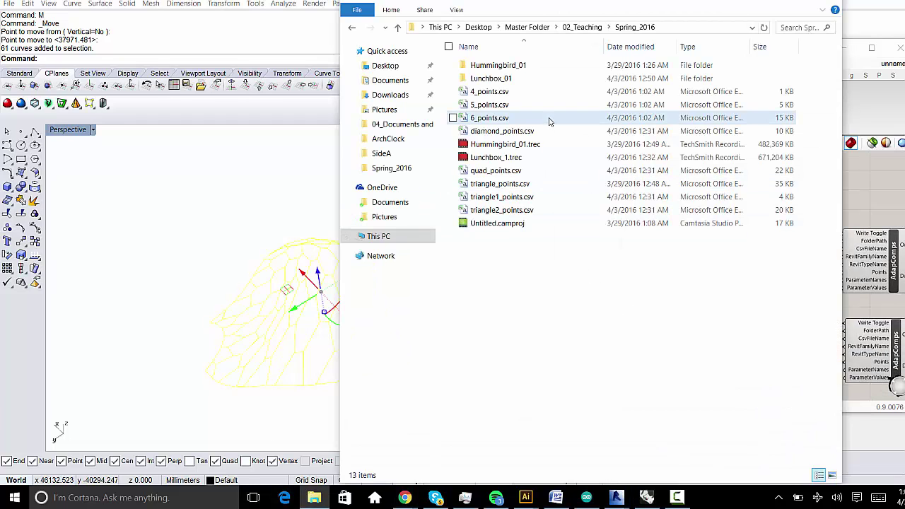
left_click_drag(558, 118, 516, 93)
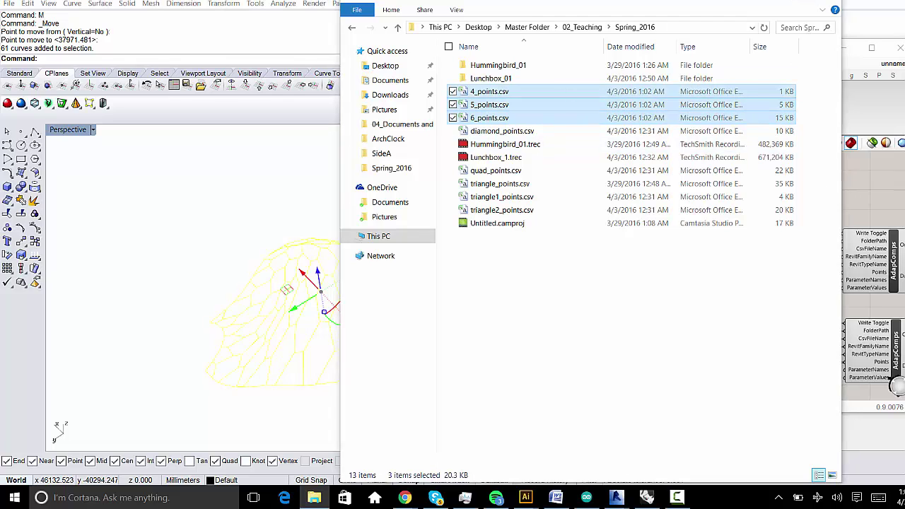
left_click(770, 1)
- Review the 6, 5 and 4 Sided parameters and the Control Points and Cull Duplicates components they feed
scroll(756, 261, "down", 4)
right_click_drag(628, 273, 742, 250)
scroll(691, 254, "up", 4)
scroll(760, 329, "up", 3)
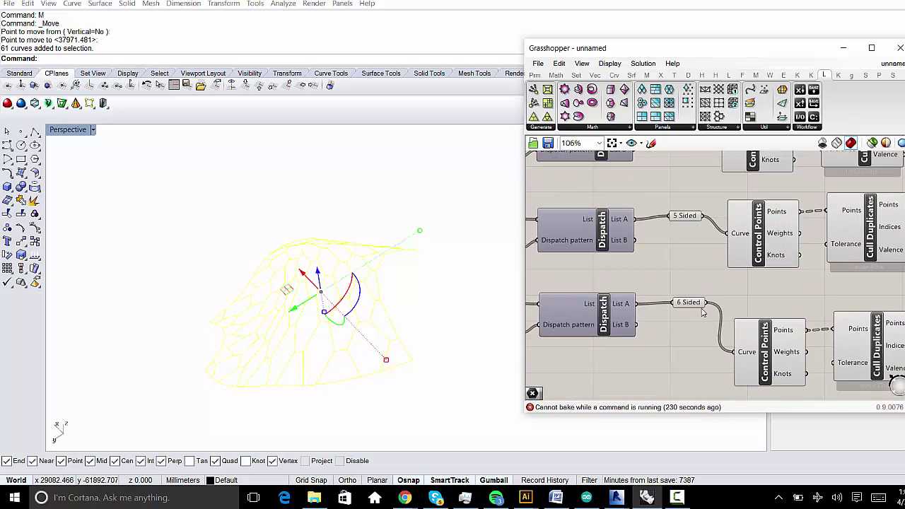
left_click(679, 316)
left_click(683, 216)
right_click_drag(683, 216, 680, 297)
left_click(667, 203)
scroll(665, 210, "down", 1)
right_click_drag(771, 247, 721, 244)
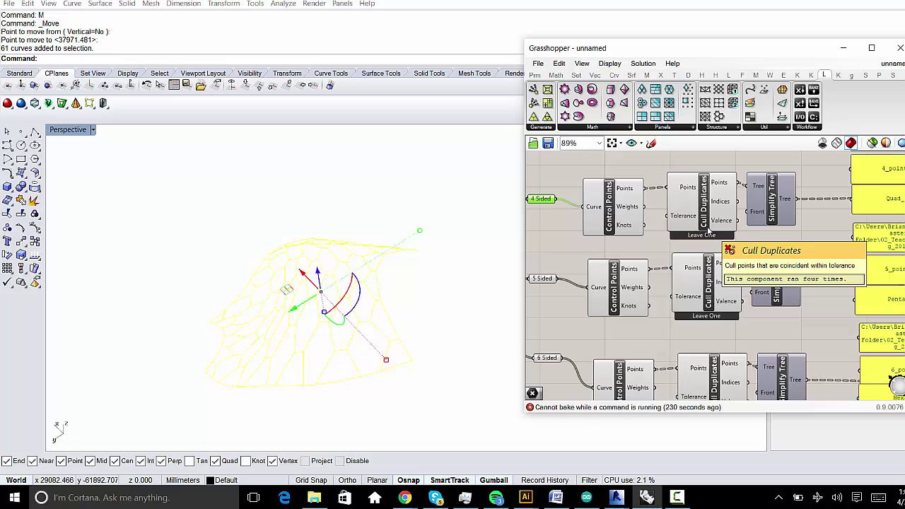
- Examine the List Length, Equality and Dispatch components that separate the 4 sided cells
right_click_drag(673, 248, 777, 290)
scroll(778, 291, "down", 5)
right_click_drag(569, 299, 726, 278)
scroll(611, 259, "up", 2)
right_click_drag(630, 229, 645, 248)
right_click_drag(813, 310, 703, 281)
scroll(703, 281, "up", 1)
right_click_drag(863, 266, 786, 261)
scroll(786, 261, "up", 1)
scroll(875, 186, "up", 1)
left_click_drag(849, 174, 676, 245)
scroll(652, 243, "down", 1)
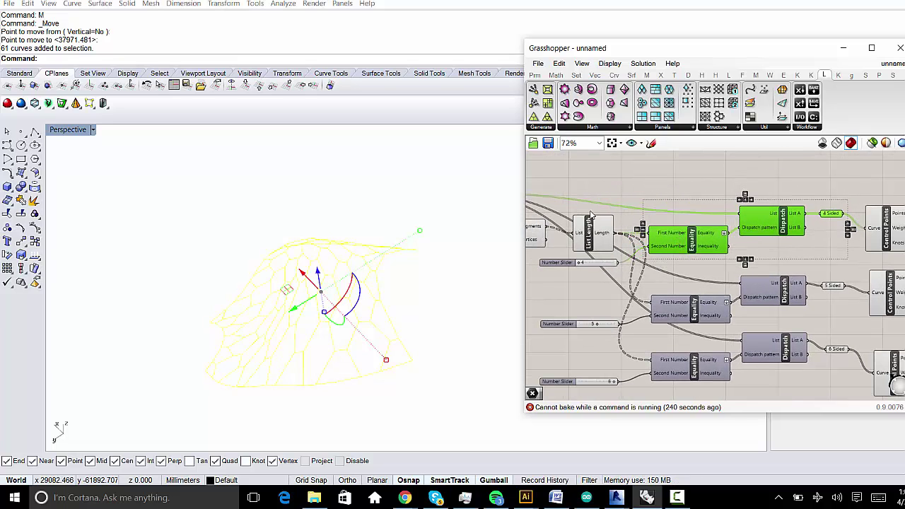
- Deselect the curves in the Rhino viewport and examine the hexagon panels on the surface up close
scroll(329, 273, "up", 2)
scroll(362, 290, "down", 5)
right_click_drag(329, 273, 384, 338)
scroll(384, 336, "up", 3)
left_click(384, 334)
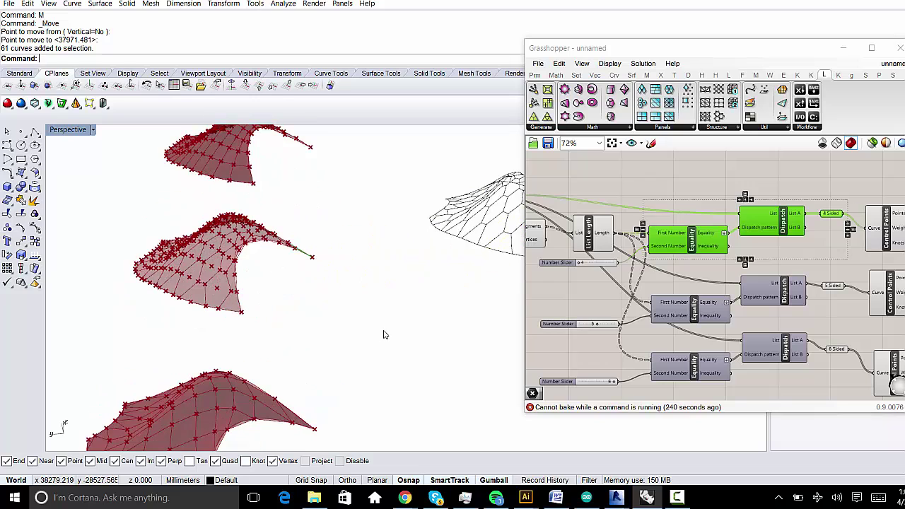
scroll(273, 277, "up", 5)
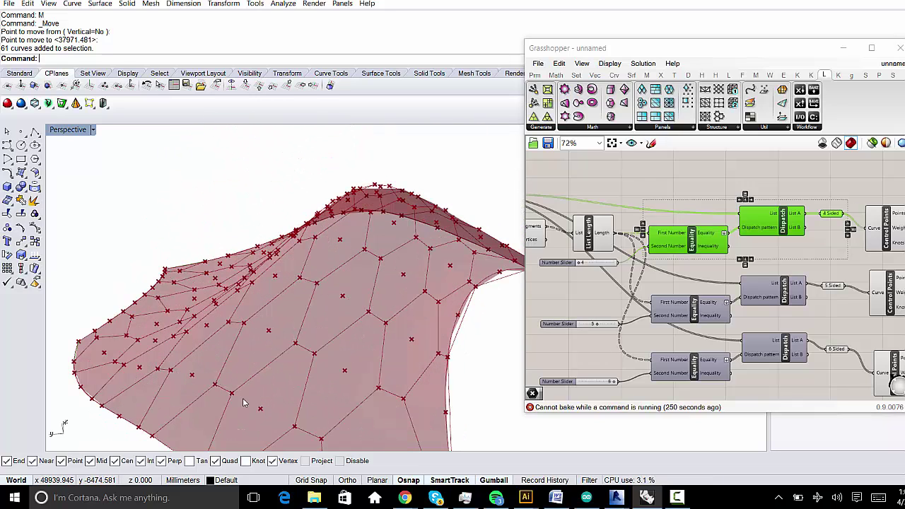
- Trace the definition from Hexagon Cells through the Equality and Dispatch components
right_click_drag(526, 223, 769, 283)
scroll(680, 269, "up", 2)
right_click_drag(680, 269, 750, 284)
mouse_move(748, 284)
left_mouse_down()
mouse_move(756, 277)
mouse_move(744, 290)
left_mouse_up()
scroll(665, 307, "up", 1)
right_click_drag(793, 319, 840, 316)
scroll(840, 316, "down", 2)
left_click_drag(811, 228, 607, 316)
left_click_drag(770, 271, 769, 279)
scroll(784, 290, "down", 1)
right_click_drag(845, 340, 704, 263)
left_click(751, 265)
left_click(739, 246)
- Review the 4, 5 and 6 Sided branches through Control Points, Cull Duplicates and Simplify Tree to the export panels
scroll(703, 256, "down", 2)
right_click_drag(810, 278, 711, 238)
scroll(712, 238, "down", 2)
right_click_drag(904, 274, 813, 258)
right_click_drag(749, 192, 697, 242)
scroll(697, 242, "up", 1)
right_click_drag(704, 306, 695, 274)
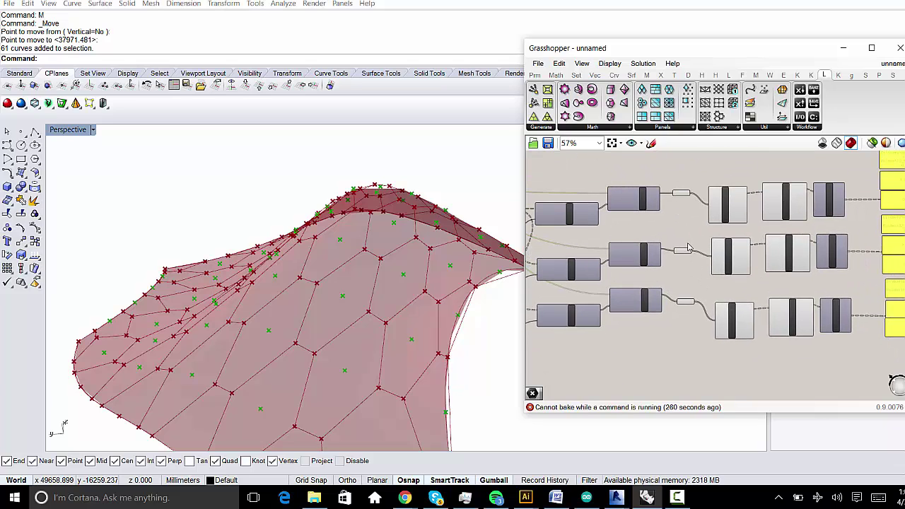
scroll(689, 248, "up", 2)
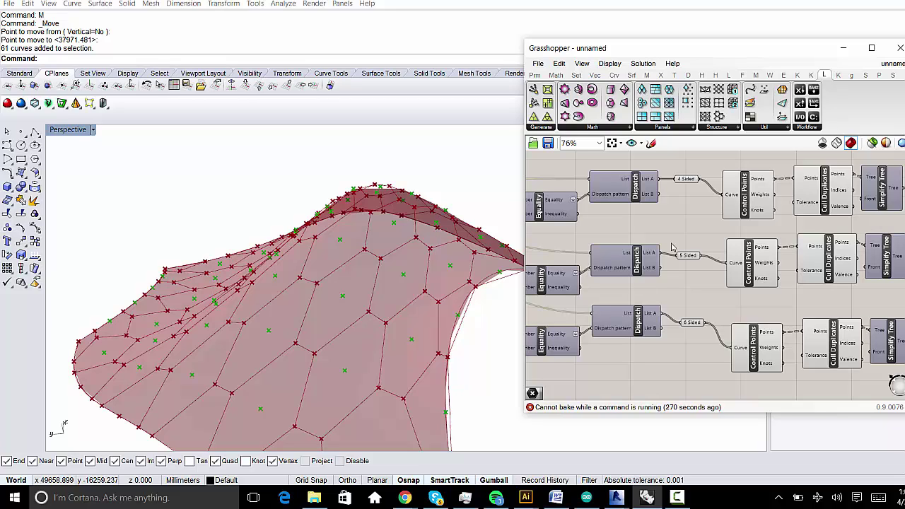
scroll(694, 266, "down", 4)
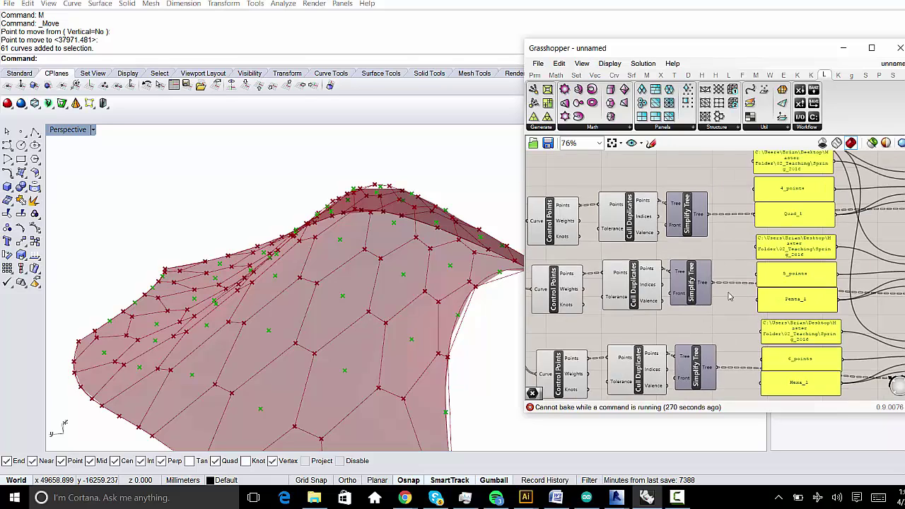
- Select the Hexagon Cells component and inspect its cells and centers on the surface in the Rhino viewport
scroll(739, 250, "up", 3)
left_click(721, 240)
right_click_drag(611, 255, 874, 247)
scroll(566, 226, "up", 3)
right_click_drag(535, 224, 625, 243)
left_click(625, 244)
scroll(612, 244, "up", 3)
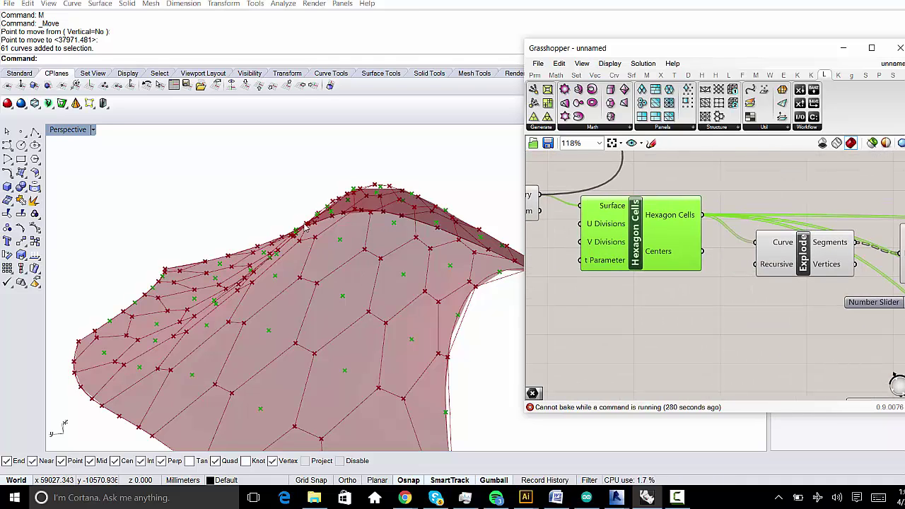
scroll(360, 273, "down", 2)
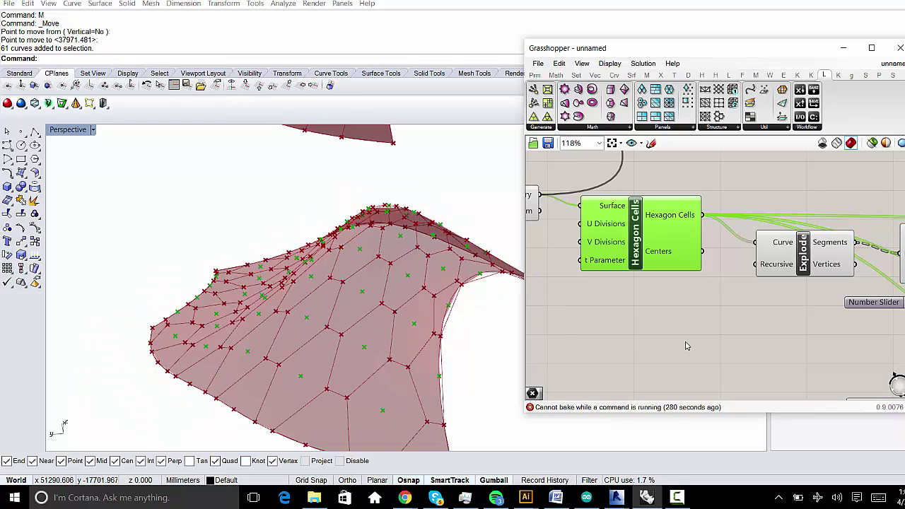